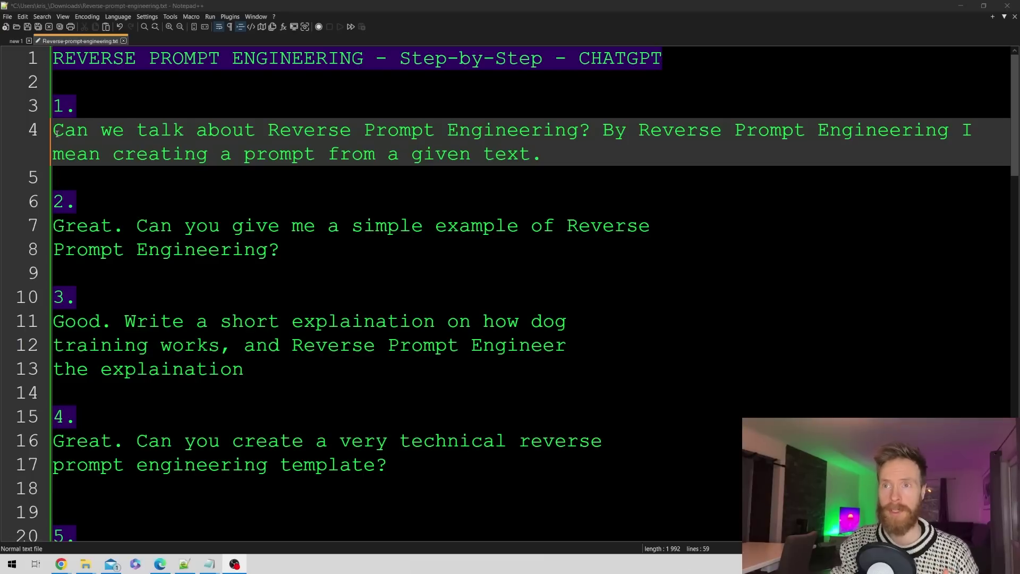
Copy prompt 1 about Reverse Prompt Engineering, creating a prompt from a given text, from the notes and send it in a new ChatGPT chat
mouse_move(54, 133)
mouse_down()
mouse_move(966, 130)
mouse_move(974, 143)
mouse_move(544, 156)
mouse_move(58, 133)
mouse_up()
key(ctrl+c)
click(554, 158)
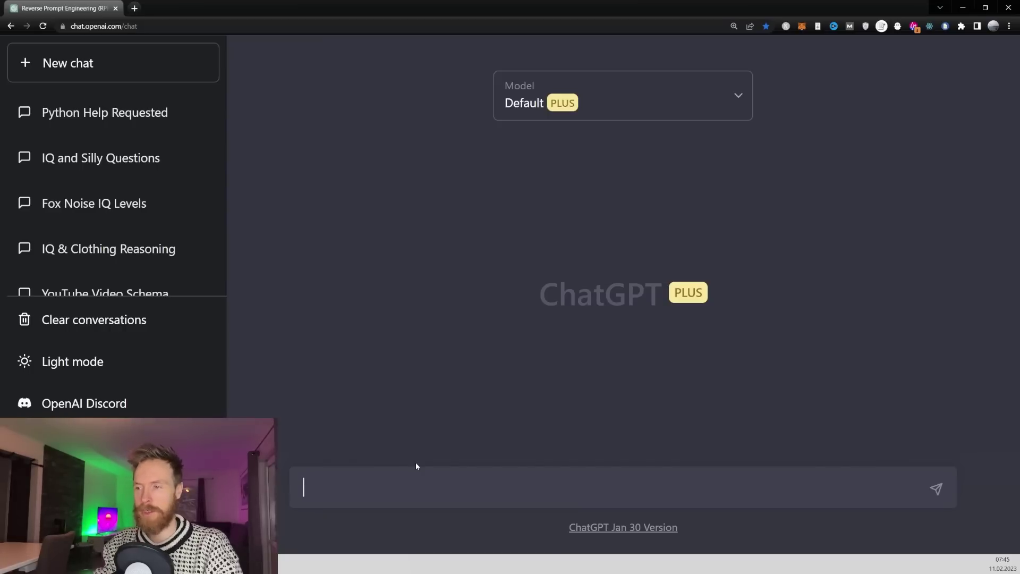
key(ctrl+v)
click(939, 494)
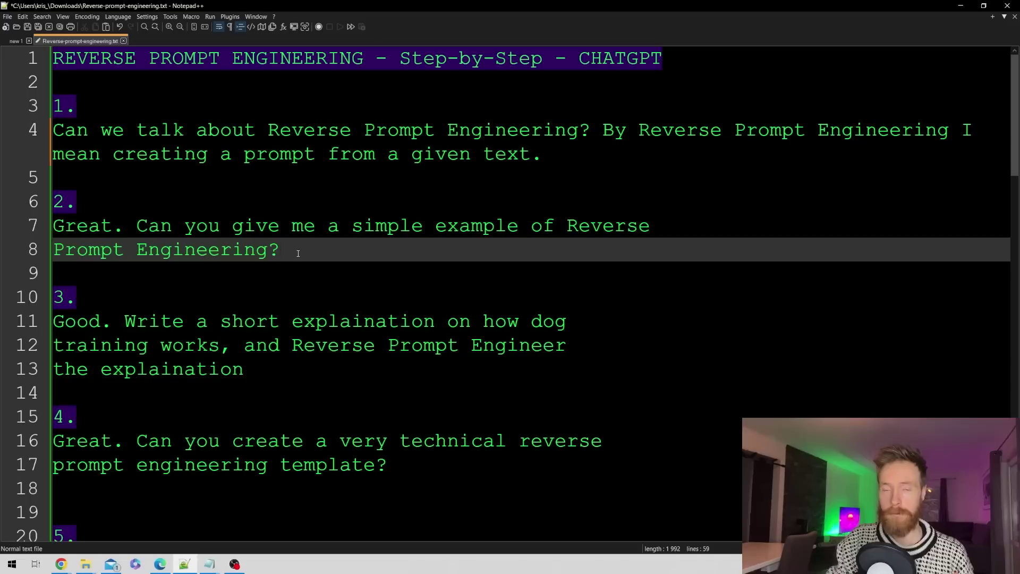
Copy prompt 2 from the Notepad++ notes, asking for a simple example of Reverse Prompt Engineering, and send it to ChatGPT
drag(280, 250, 52, 234)
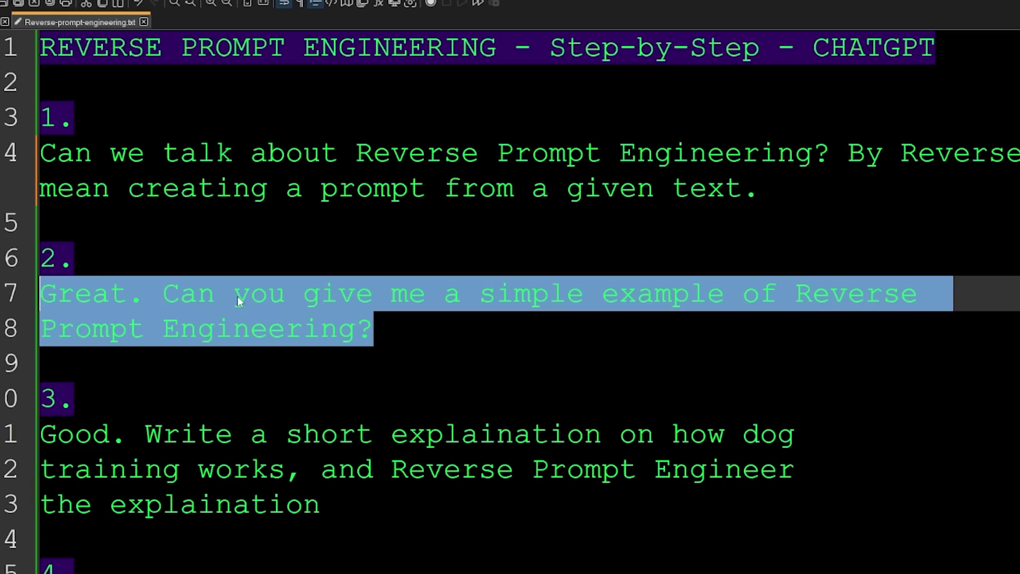
right_click(262, 292)
click(291, 313)
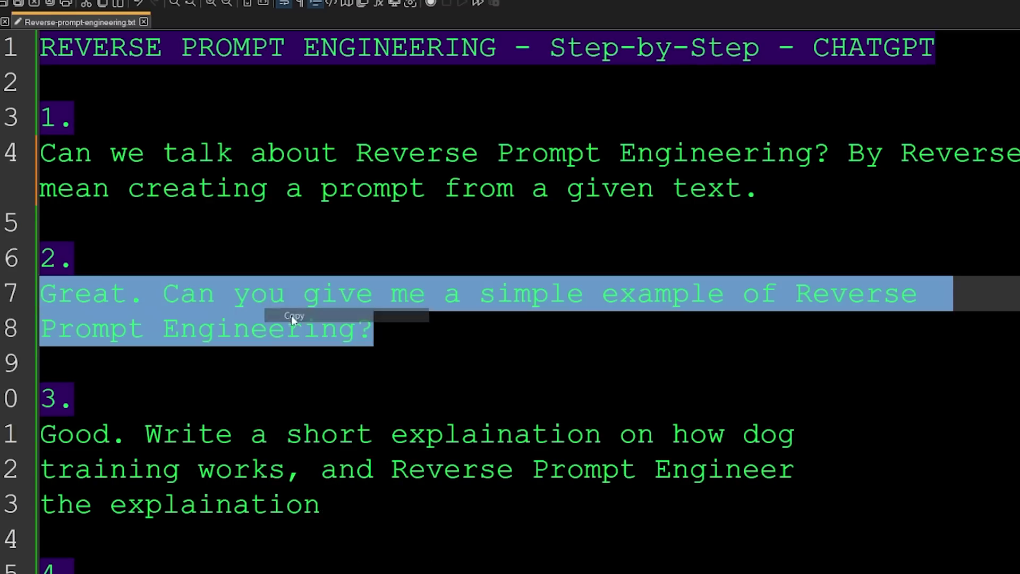
key(ctrl+v)
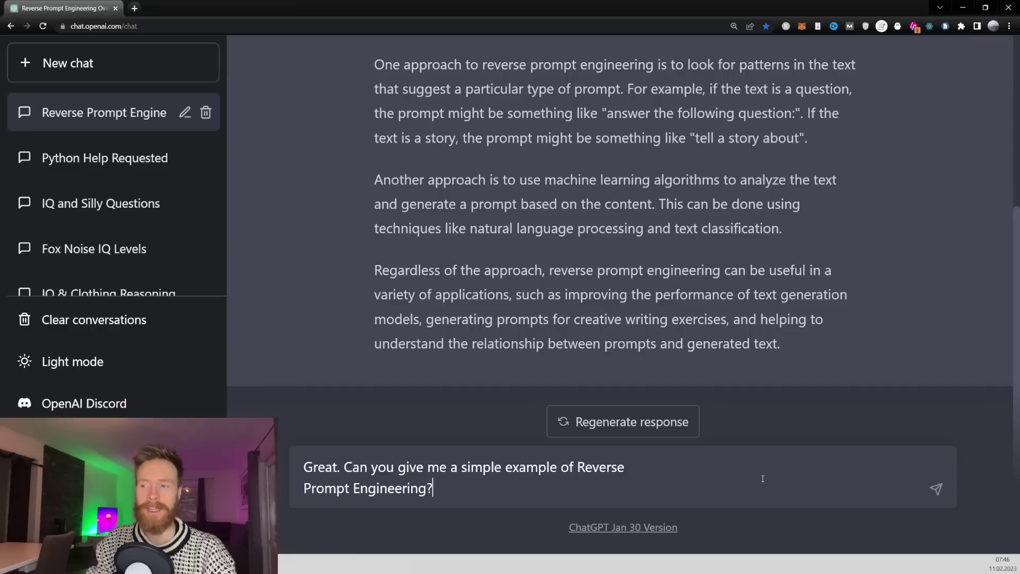
click(937, 489)
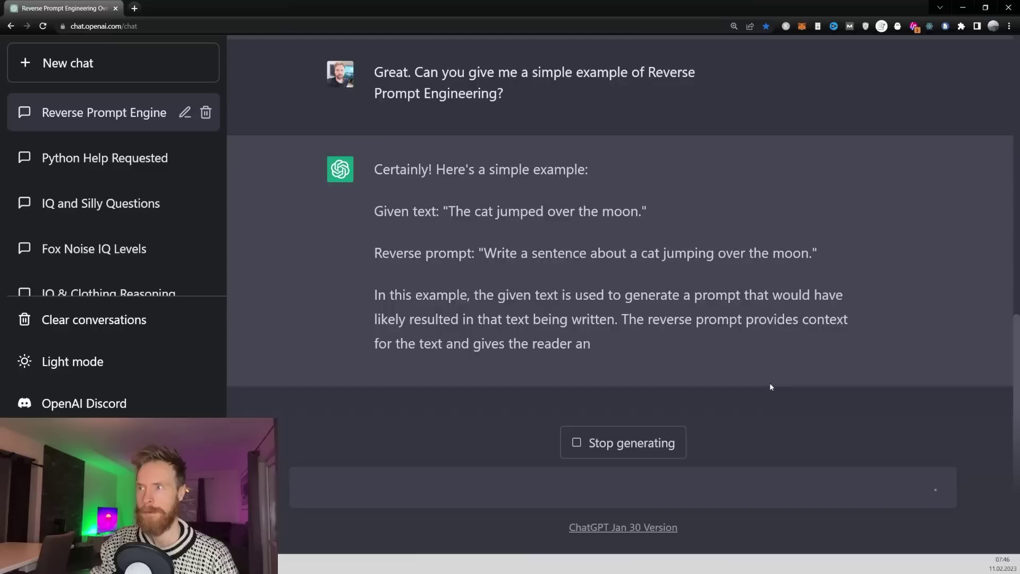
Read through the simple examples in the reply, highlighting the given text and the reverse prompt of the second example
scroll(553, 257, up, 5)
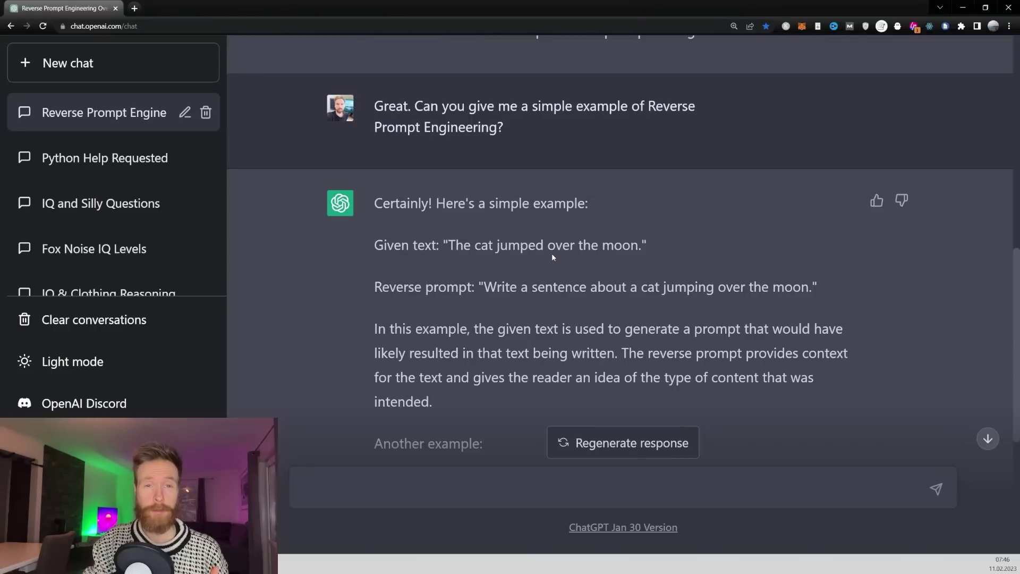
scroll(551, 253, down, 5)
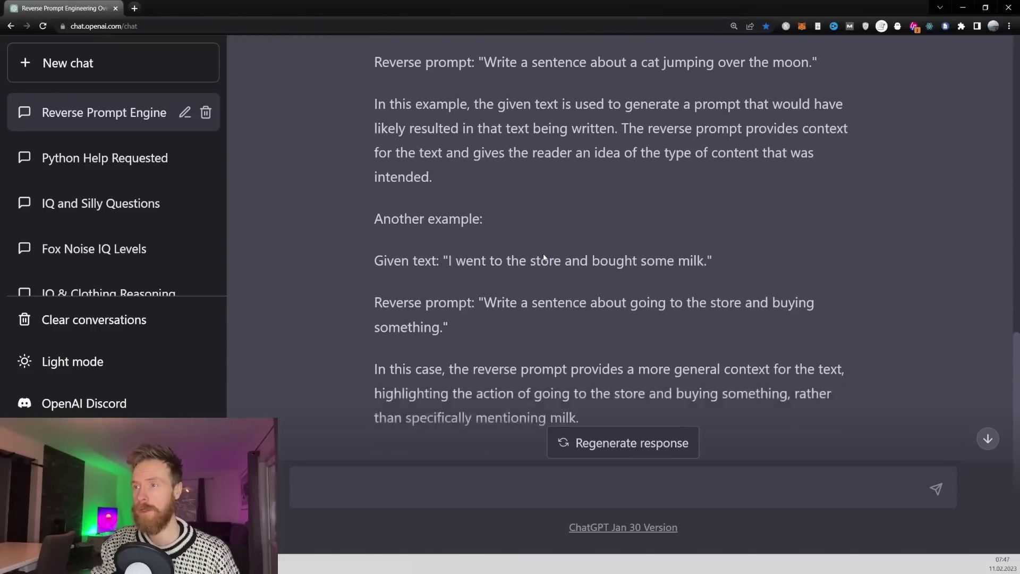
drag(396, 240, 712, 248)
click(470, 280)
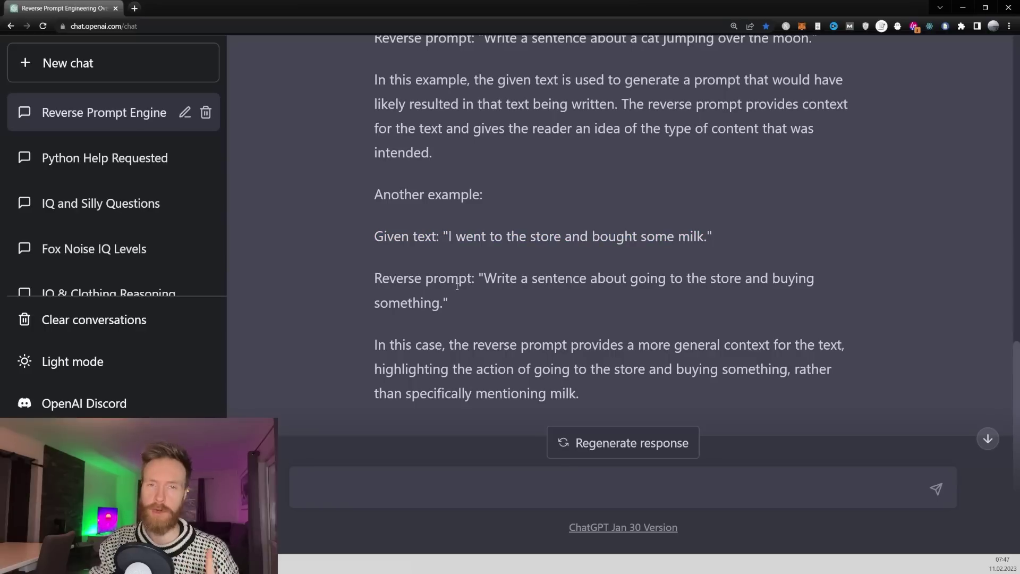
drag(482, 278, 956, 286)
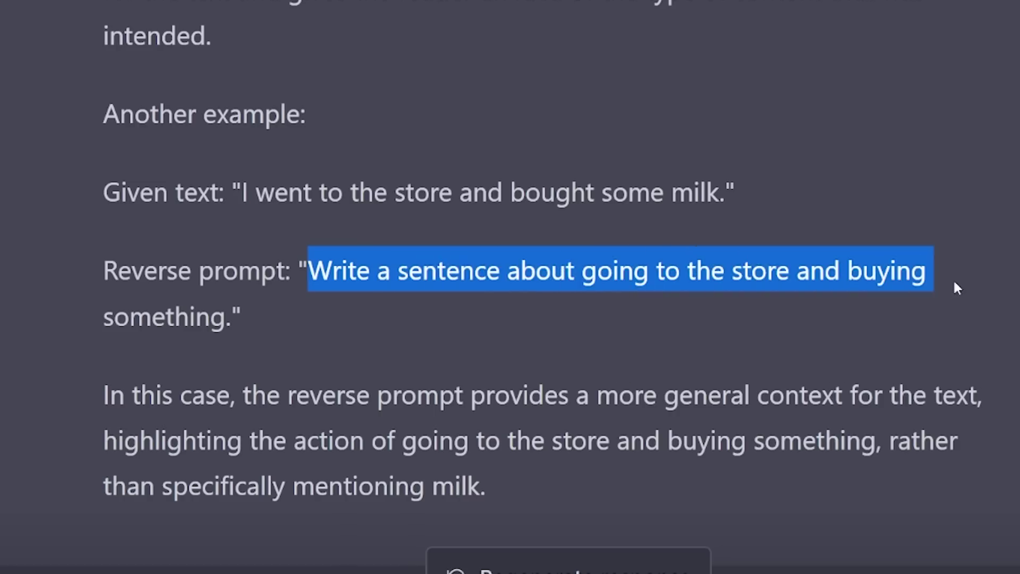
click(282, 308)
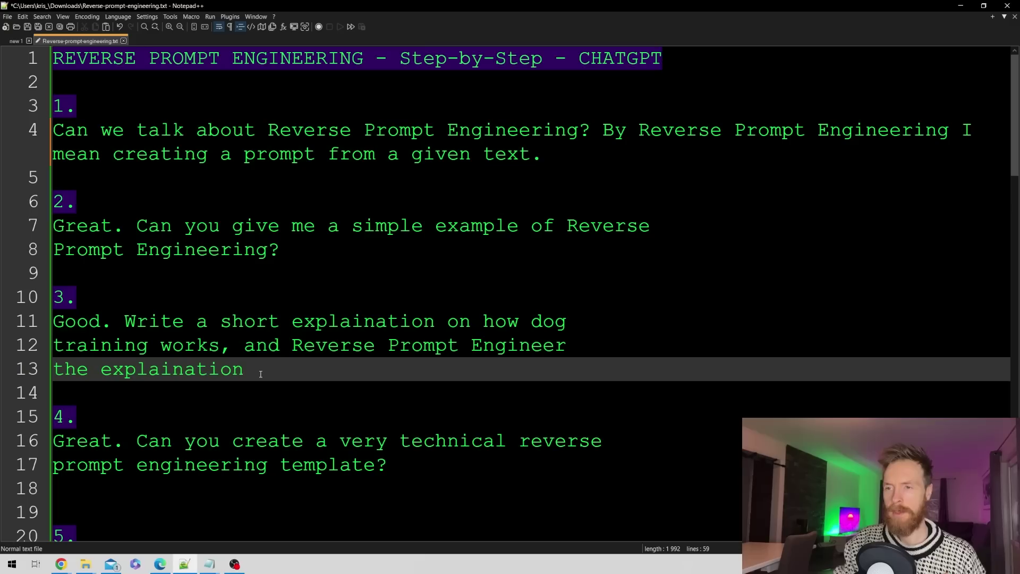
Copy prompt 3 from the Notepad++ notes, asking for a reverse-engineered short explanation of dog training, and send it to ChatGPT
drag(244, 369, 51, 321)
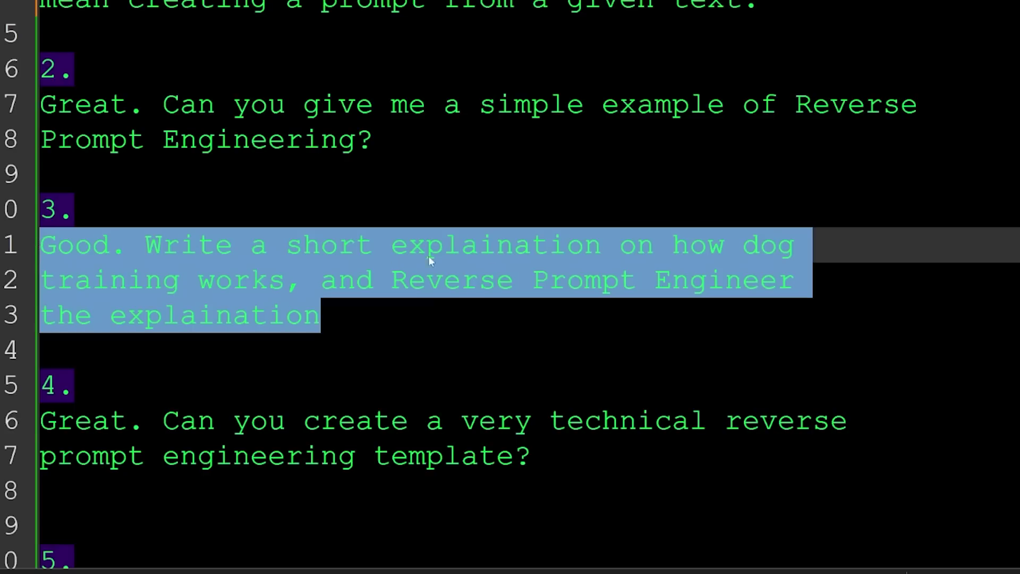
right_click(260, 275)
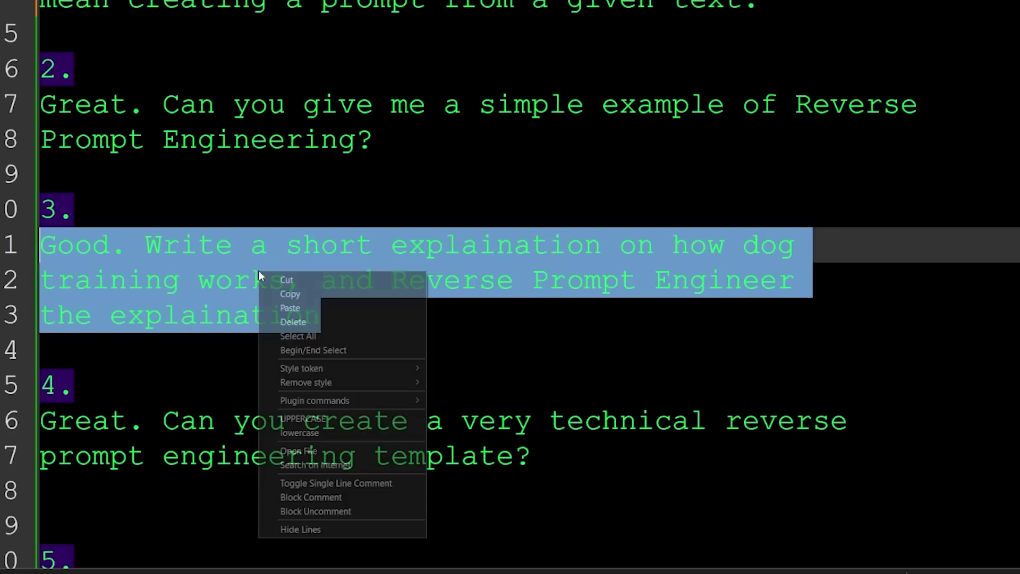
click(303, 294)
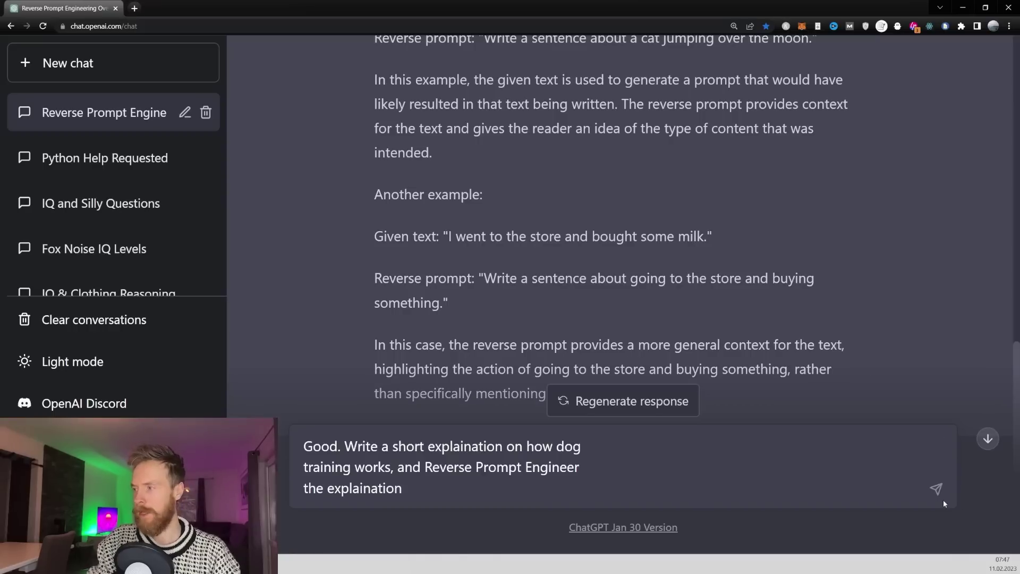
click(937, 489)
scroll(874, 189, up, 5)
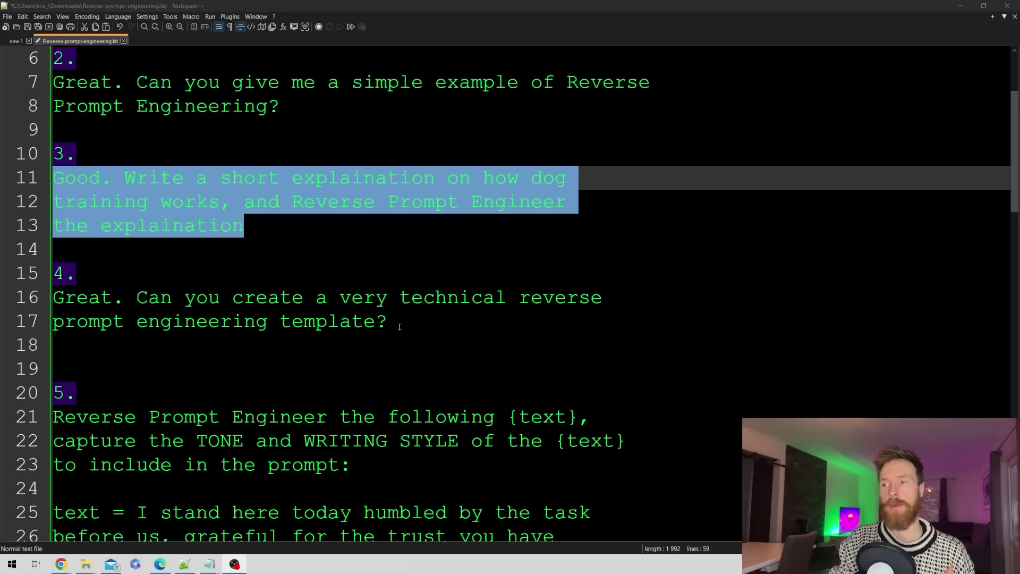
Copy prompt 4 from the Notepad++ notes, asking for a very technical reverse prompt engineering template, and send it to ChatGPT
drag(387, 321, 54, 297)
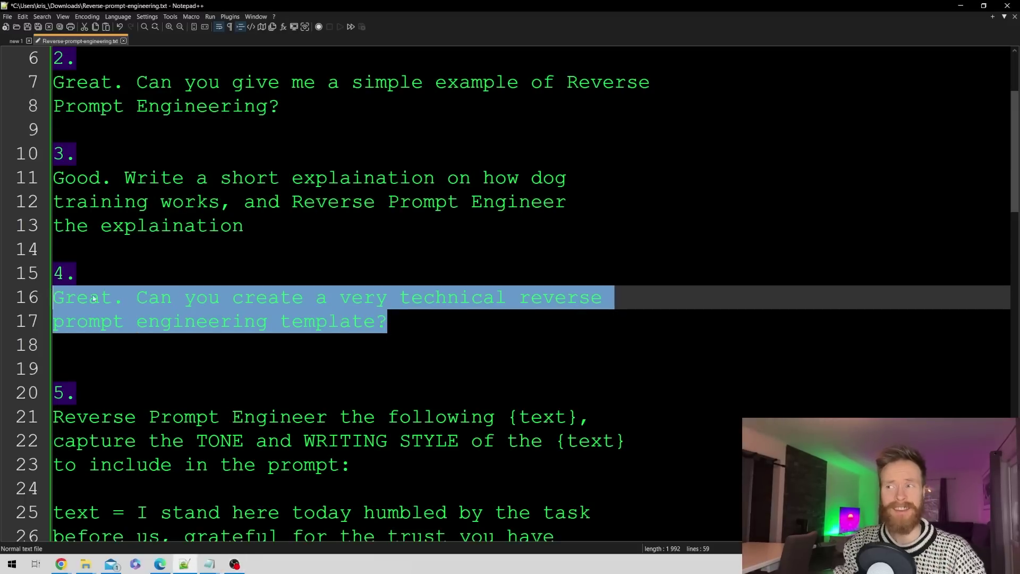
right_click(190, 306)
click(209, 317)
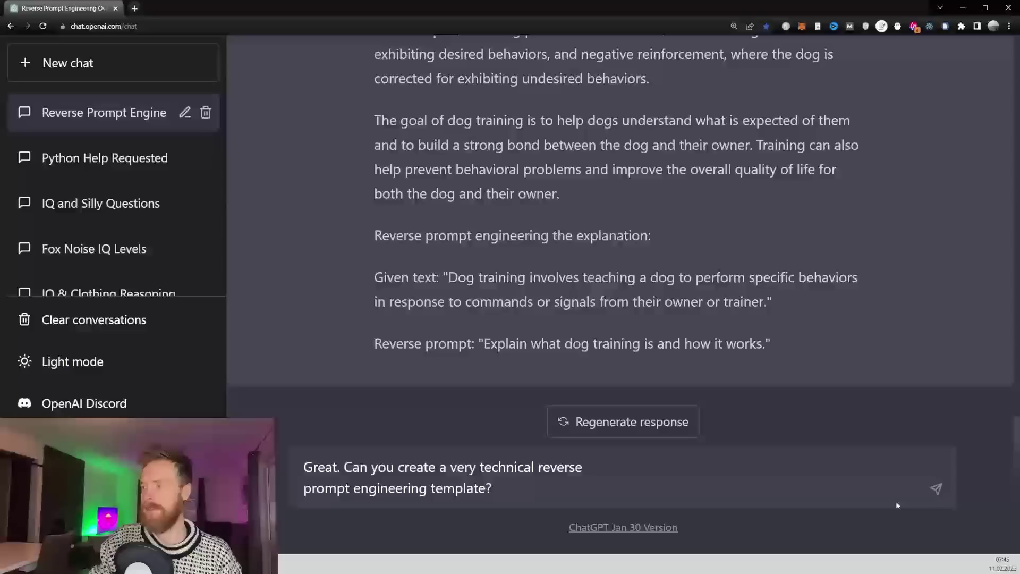
click(935, 488)
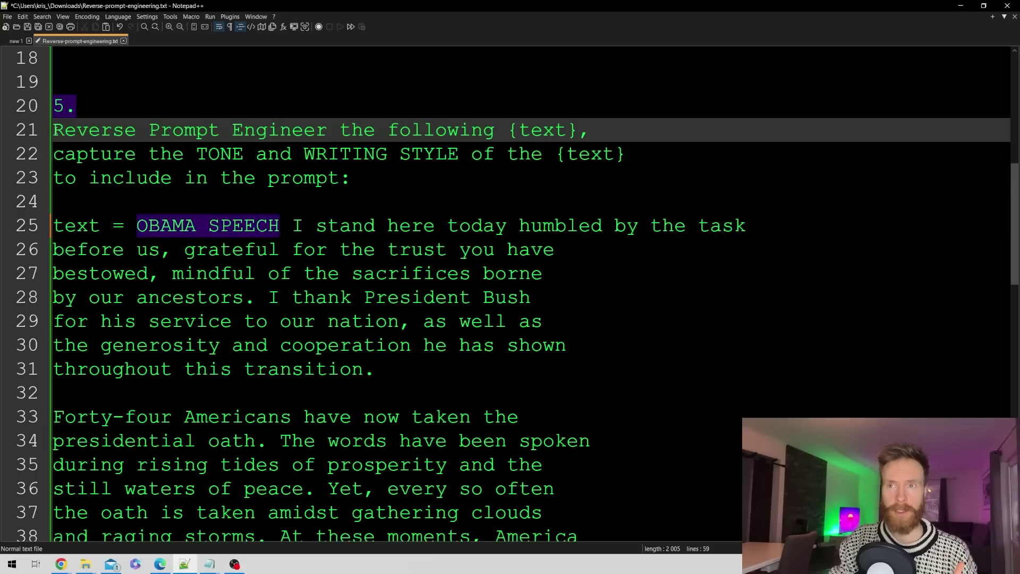
Examine prompt 5 in the Notepad++ notes, highlighting its {text} placeholder, the tone and writing style instruction, and the "text =" assignment
drag(53, 129, 579, 129)
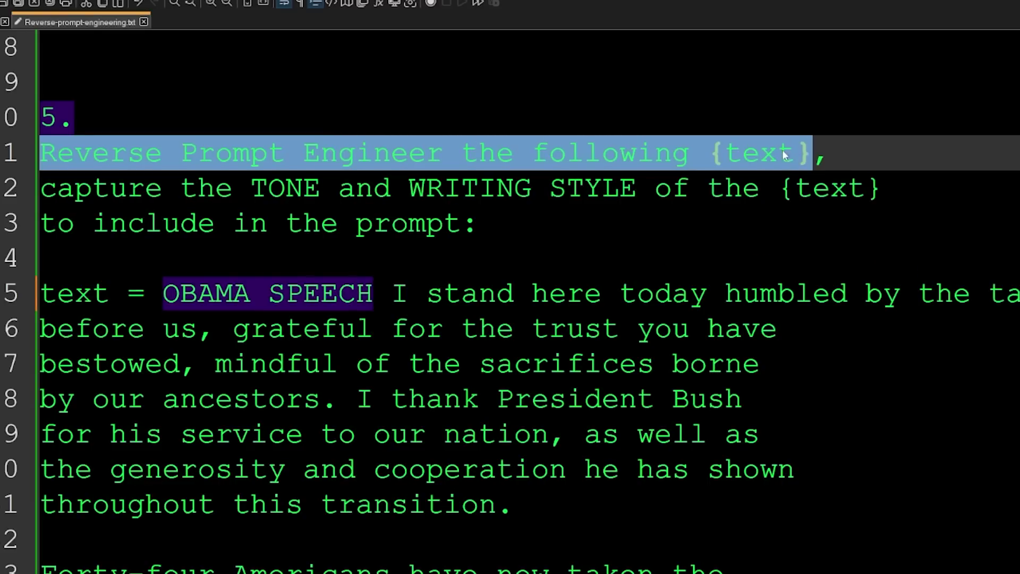
drag(711, 154, 807, 155)
drag(108, 296, 38, 295)
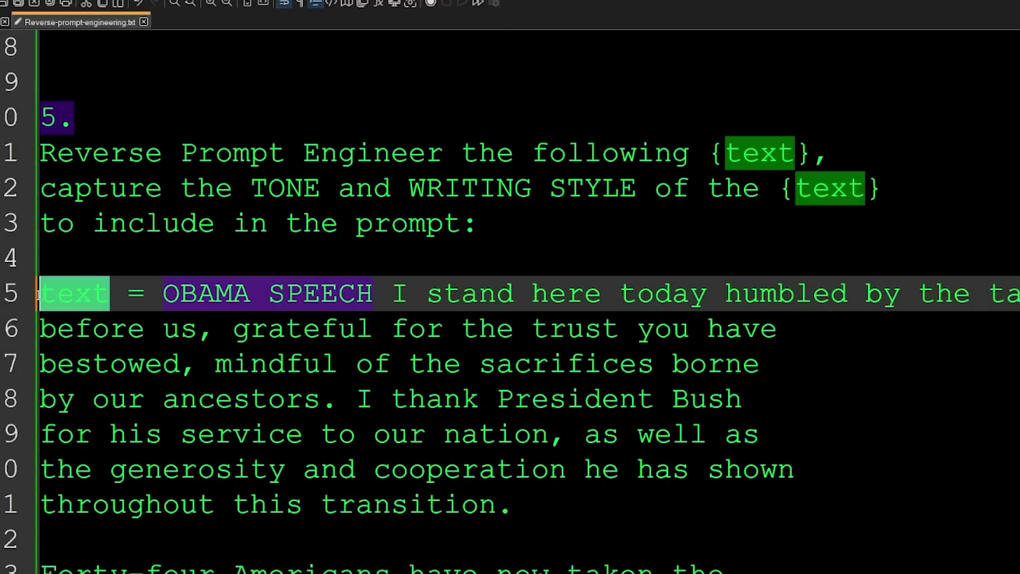
drag(55, 187, 863, 213)
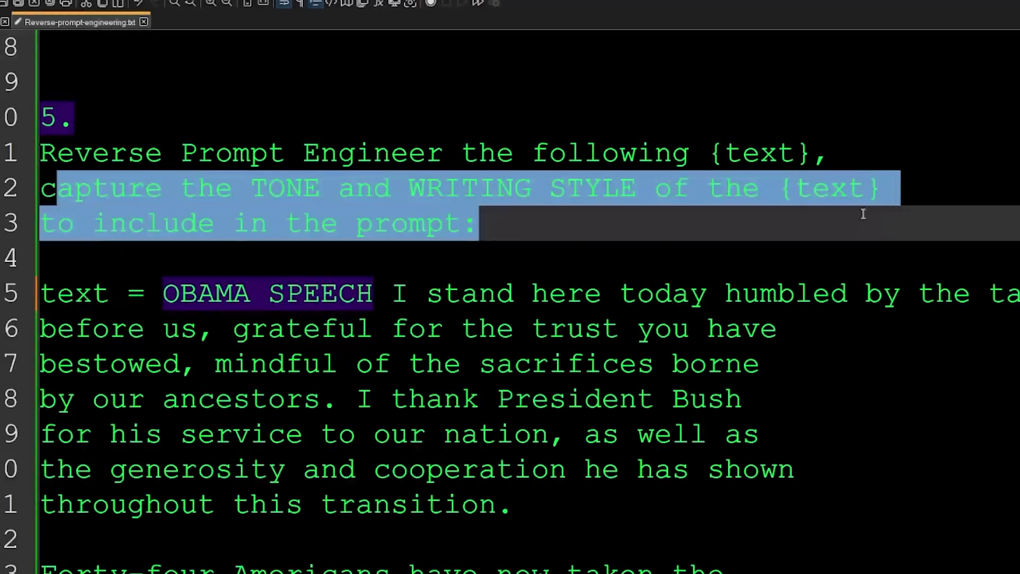
click(498, 235)
drag(145, 295, 36, 300)
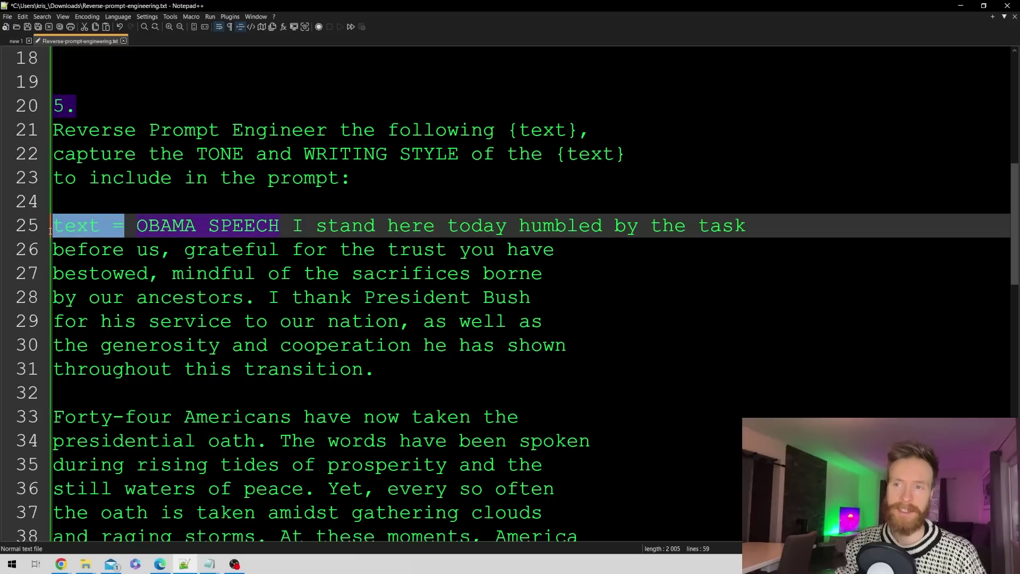
Delete the label "OBAMA SPEECH" in front of the speech text in prompt 5
drag(280, 226, 138, 229)
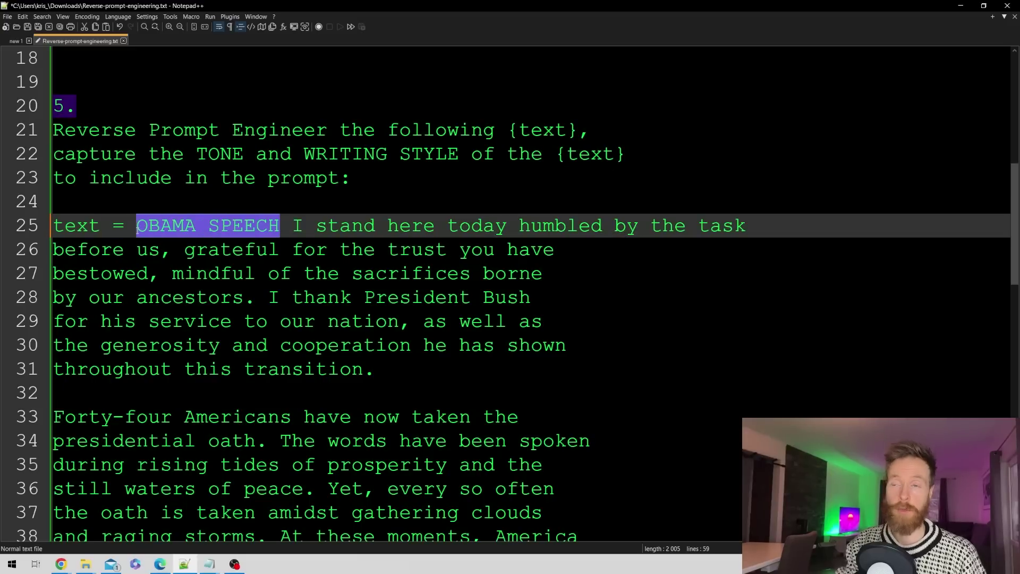
key(Delete)
key(Delete)
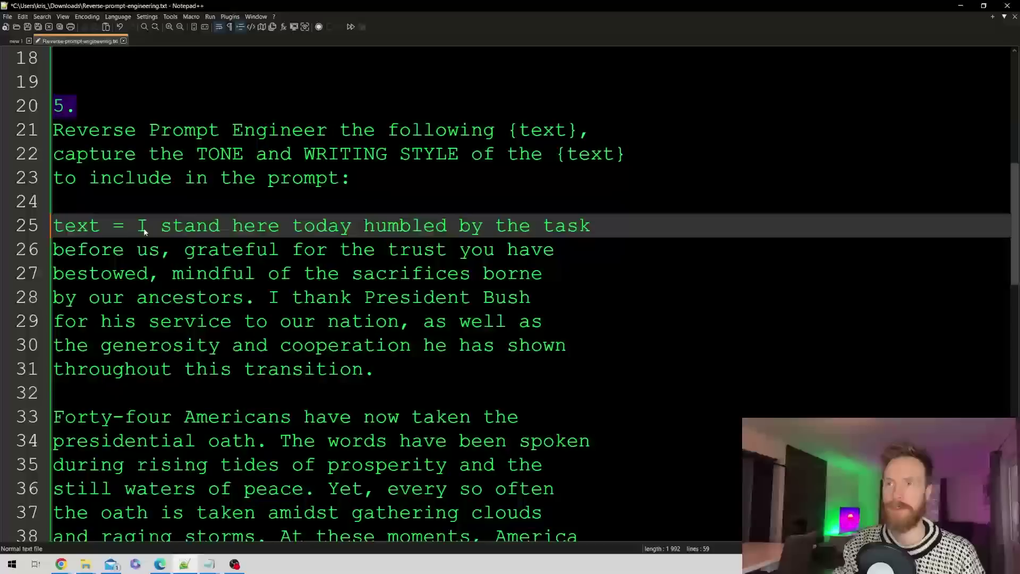
Copy prompt 5 with the full speech text and send it to ChatGPT in the same conversation
drag(53, 130, 451, 297)
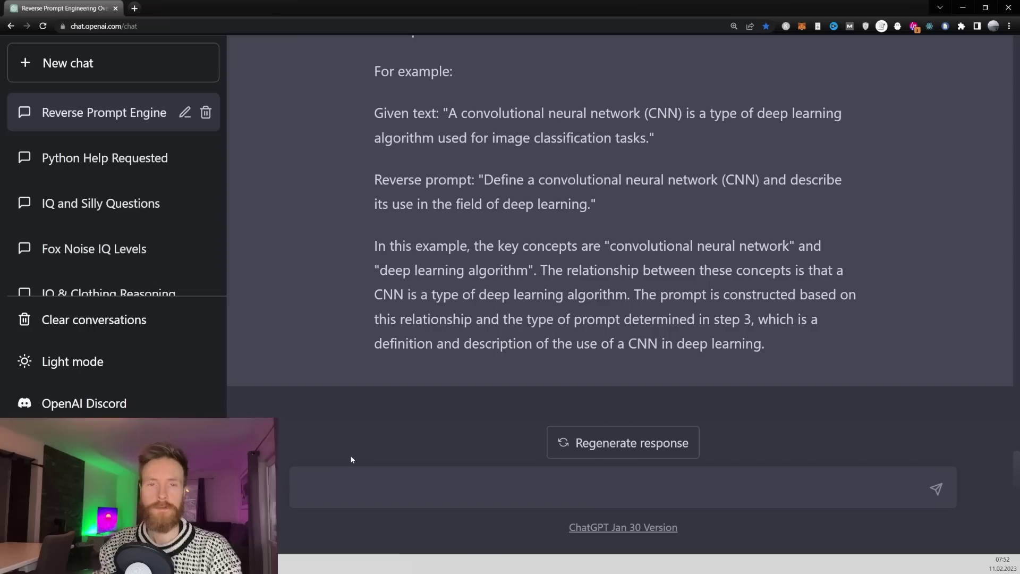
key(ctrl+v)
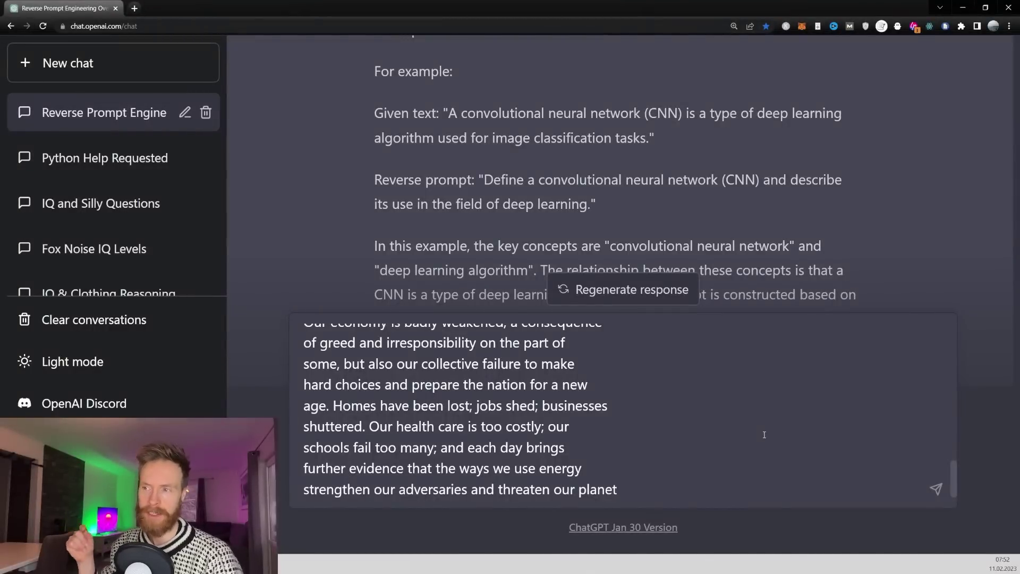
key(Return)
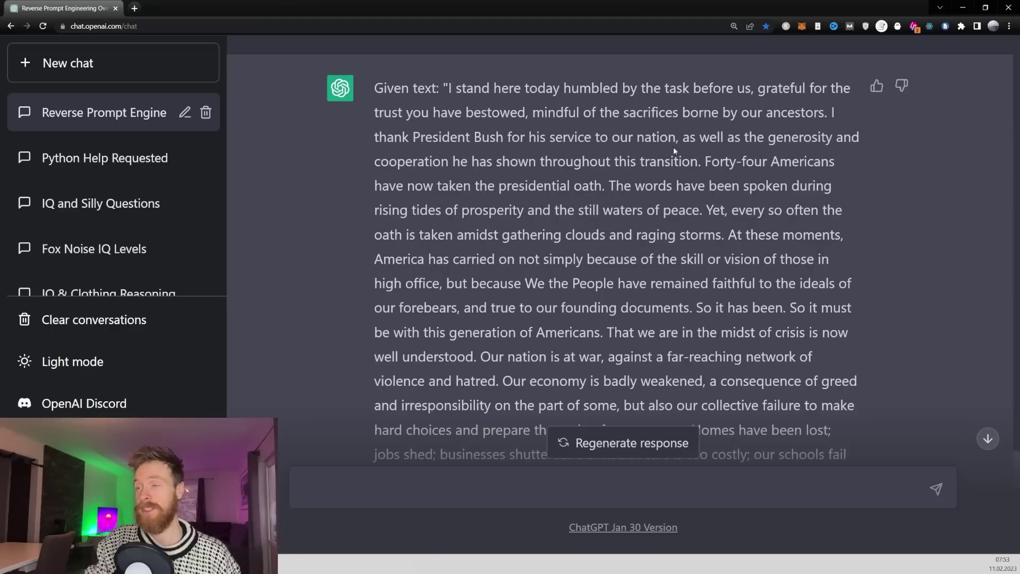
Read the reply to the speech prompt, highlighting the reverse prompt's speech instruction and its tone and writing style requirements
drag(439, 91, 380, 95)
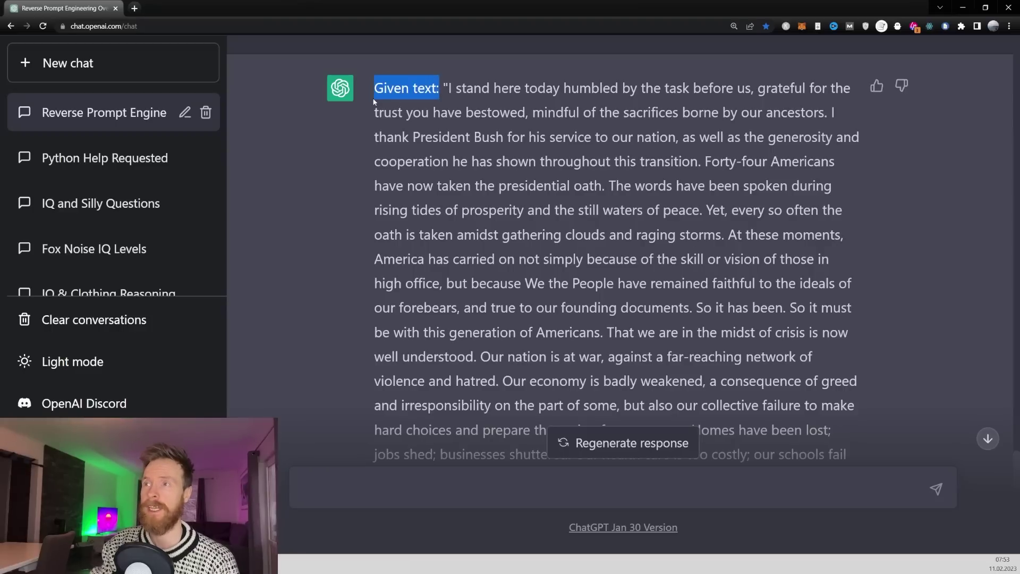
click(365, 170)
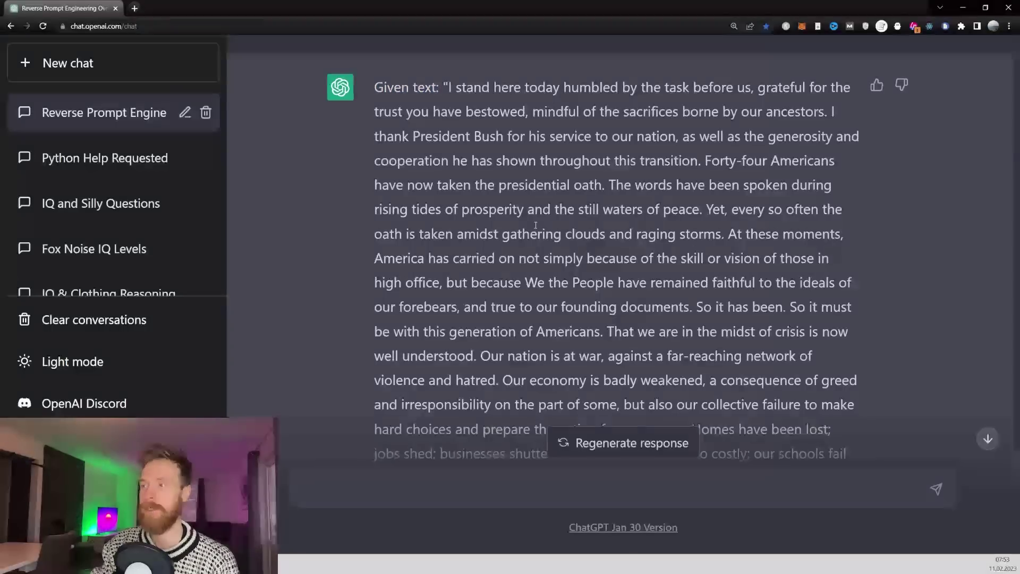
scroll(519, 164, down, 4)
scroll(546, 170, up, 3)
scroll(533, 198, down, 5)
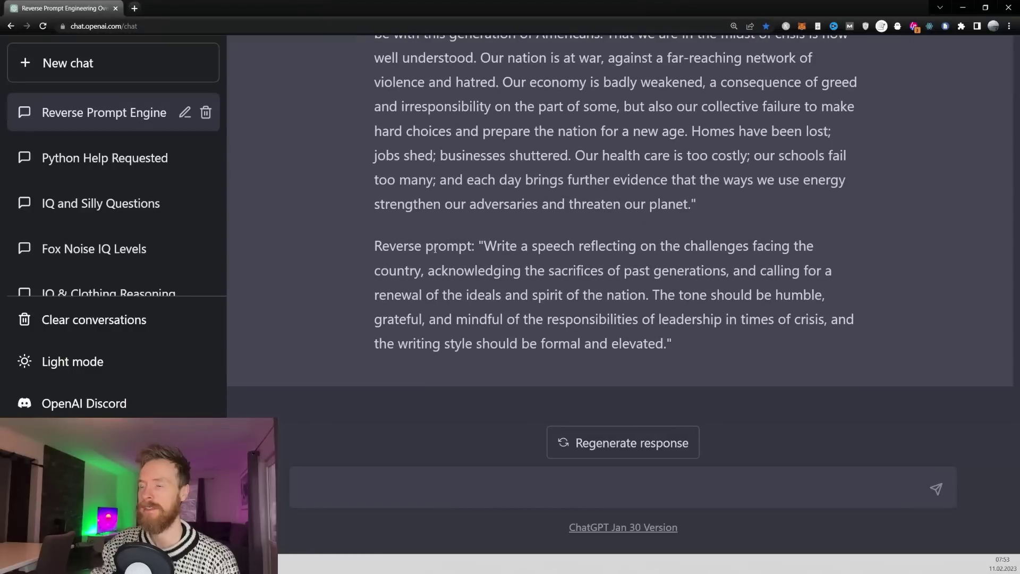
drag(377, 245, 613, 299)
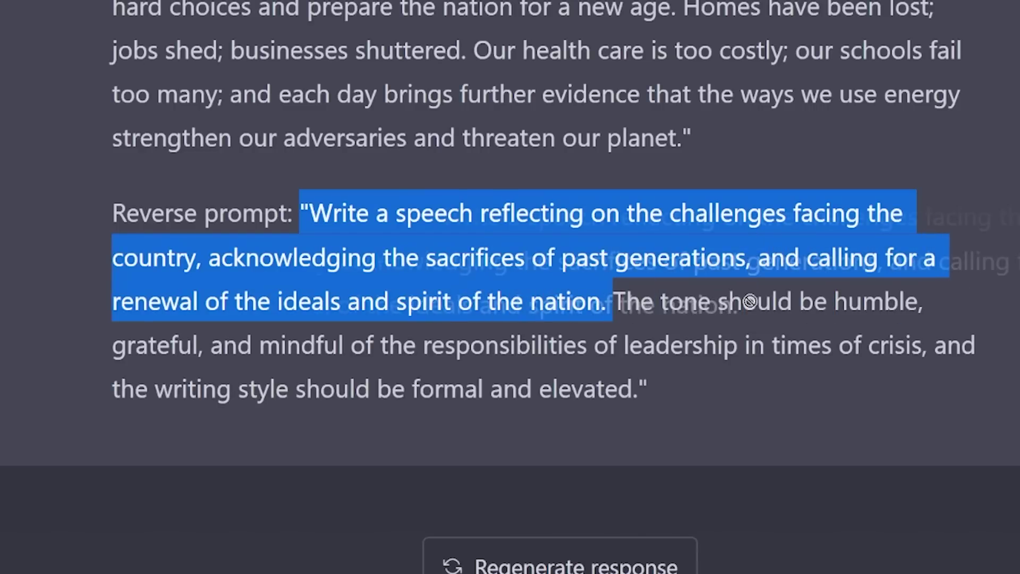
click(657, 303)
drag(611, 300, 642, 390)
click(647, 389)
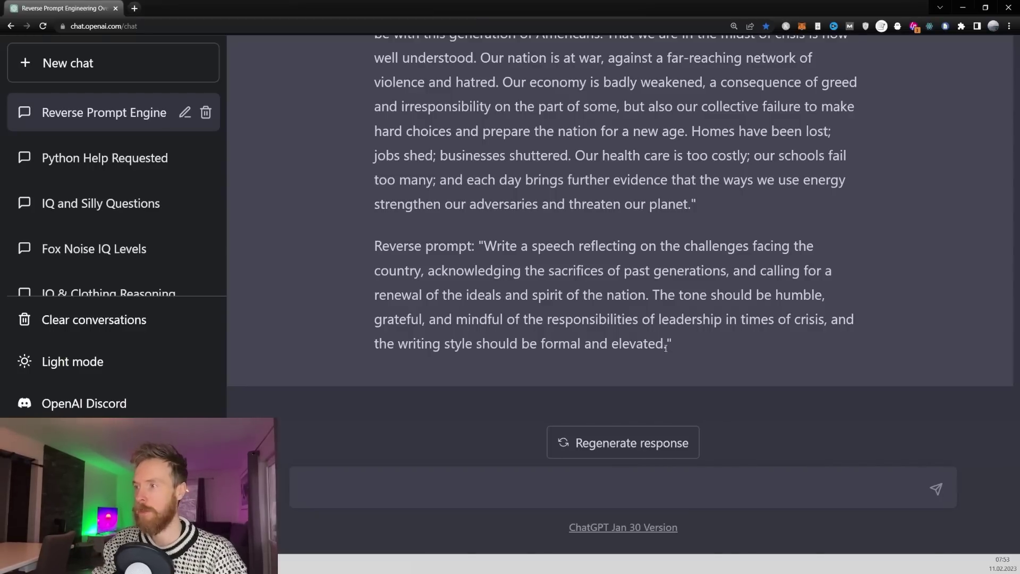
Copy the generated reverse prompt for the speech, without its quotation marks, and send it in a new chat
drag(649, 342, 480, 250)
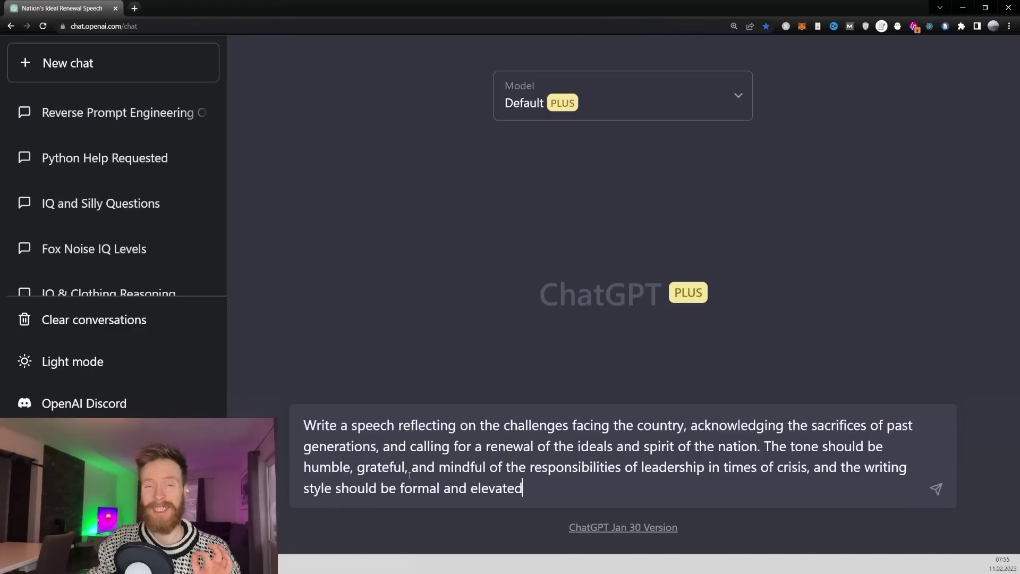
key(Return)
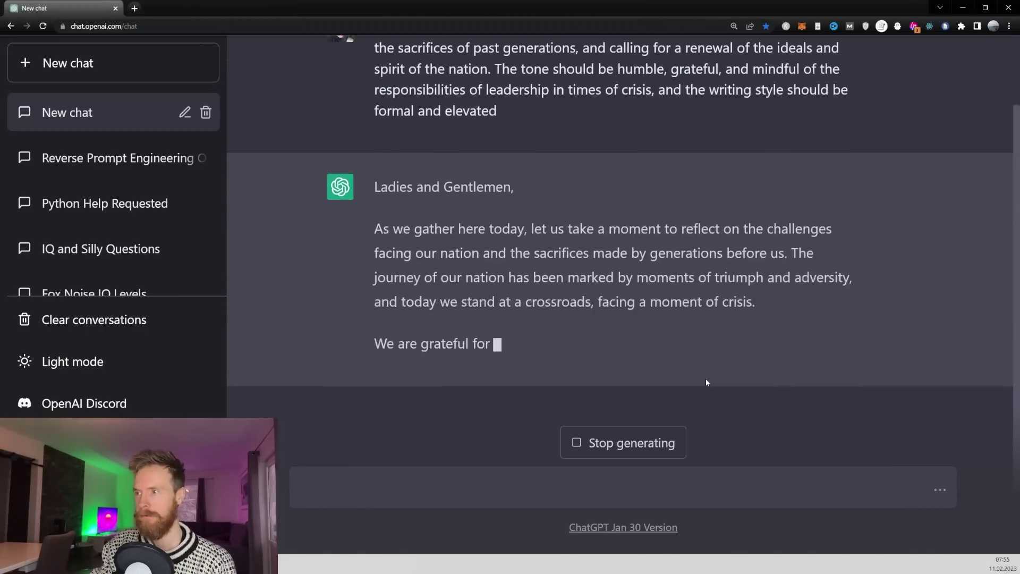
scroll(659, 294, up, 10)
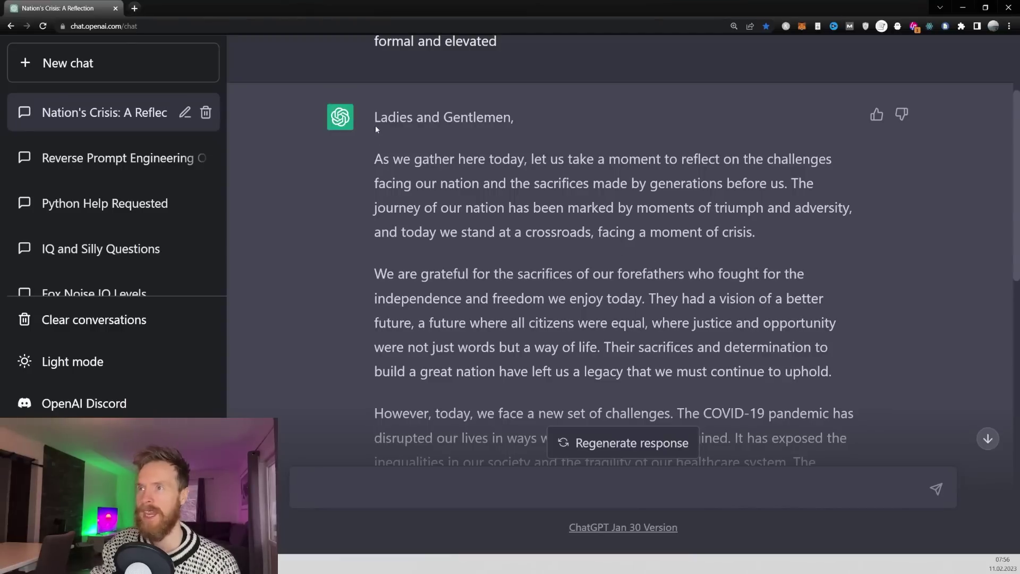
Read the generated speech in the new chat, highlighting its salutation, its opening sentence and phrases in the concluding paragraph
scroll(500, 202, up, 2)
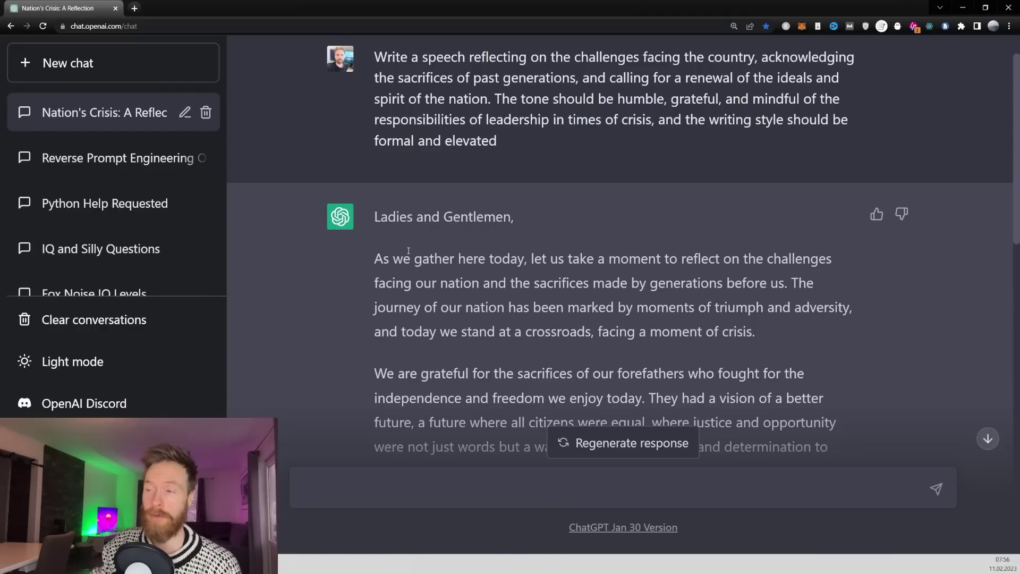
drag(380, 219, 532, 223)
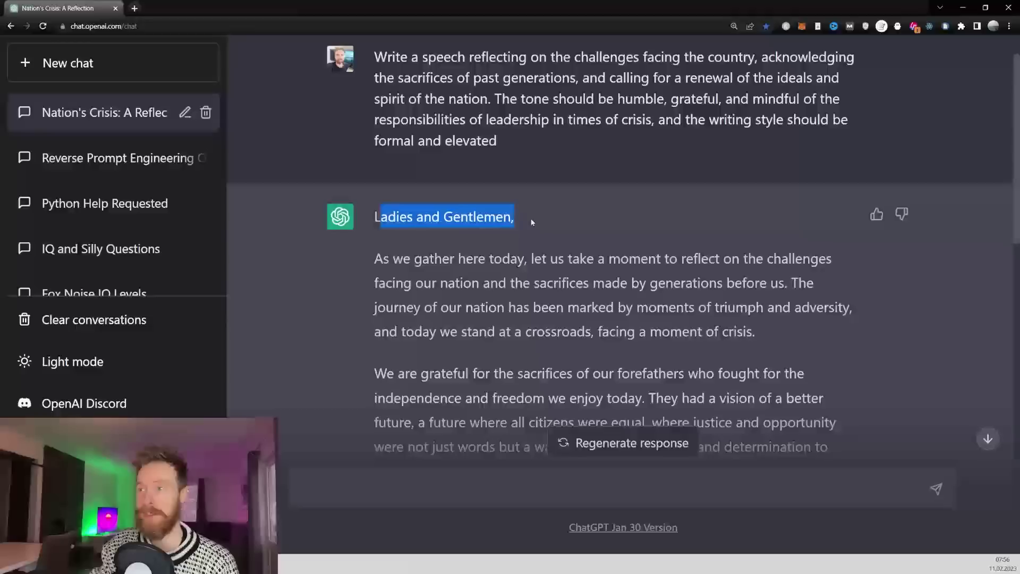
drag(376, 259, 724, 259)
scroll(470, 244, down, 10)
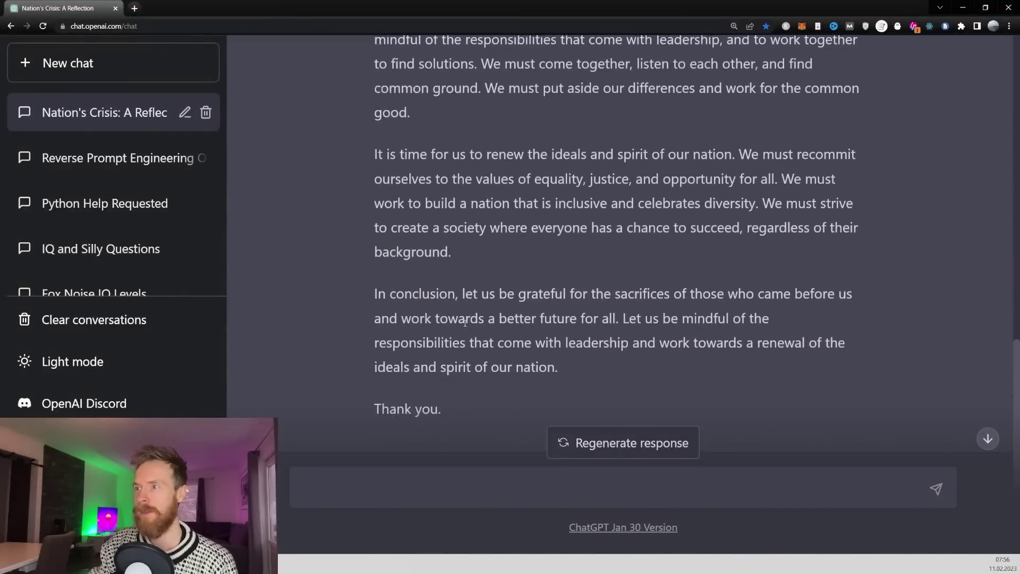
drag(463, 223, 720, 233)
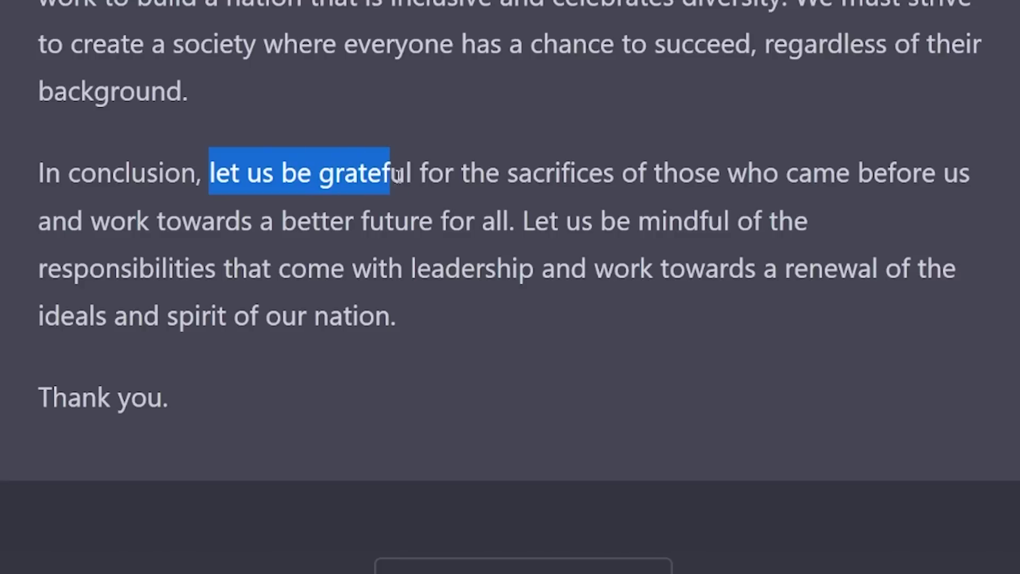
drag(709, 181, 545, 236)
click(551, 302)
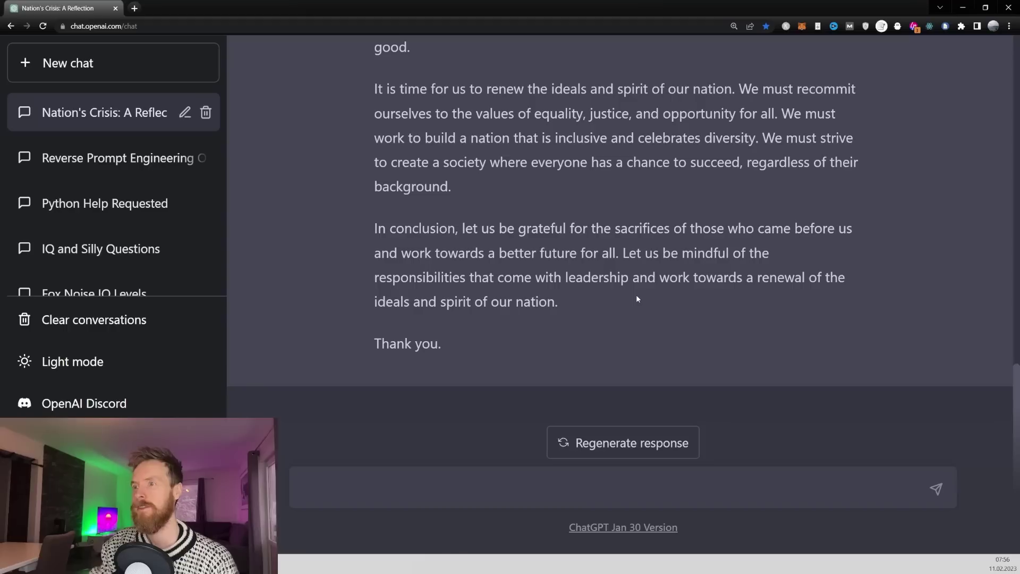
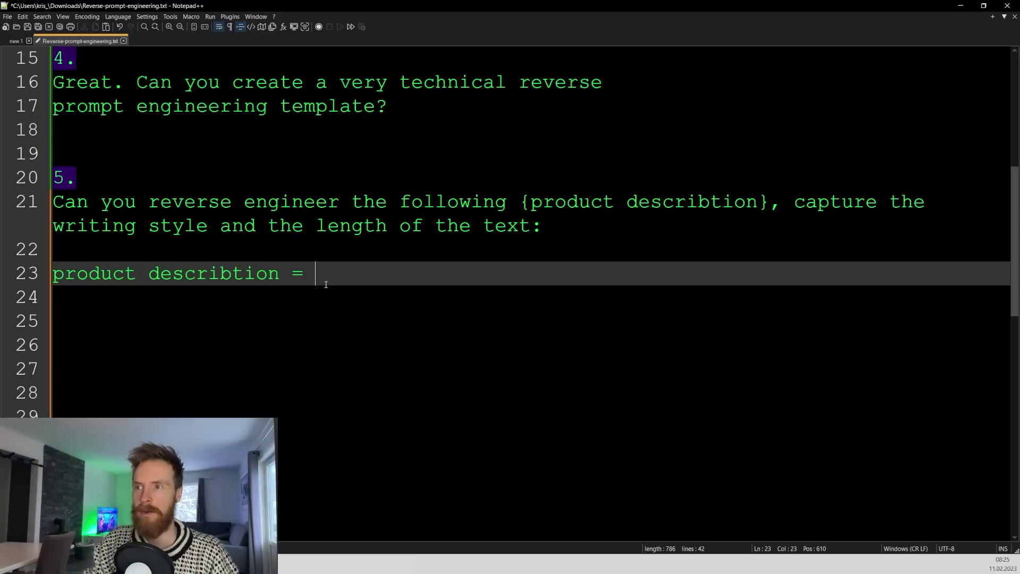
Insert the AirPods product description after "product describtion =" in prompt 5 and select the complete prompt text
text(Personalized Spatial Audio with dynamic head tracking places sound all around you.Note : If the size of the earbud tips does not match the size of your ear canals or the headset is not worn properly in your ears, you may not obtain the correct sound qualities or call performance. Change the earbud tips to ones that fit more snugly in your ear Single fit Force sensor lets you control your entertainment and answer or end calls Sweat and water resistant for AirPods and charging case Lightning Charging Case or MagSafe Charging Case Up to 6 hours of listening time Up to 30 hours total listening time Quick access to Siri by saying "Hey Siri" Easy setup, in-ear detection, and automatic switching between devices Audio sharing between two sets of AirPods on your iPhone, iPad, iPod touch, or Apple TV)
drag(149, 464, 52, 279)
scroll(53, 276, up, 3)
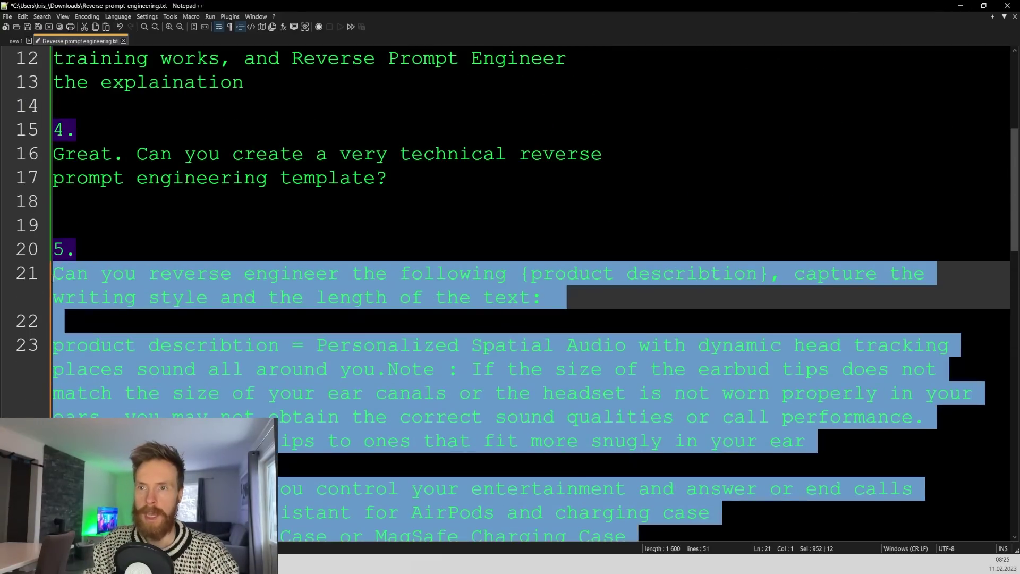
Switch to ChatGPT, put the product description prompt into the message being edited after the CNN example, and submit it
key(alt+Tab)
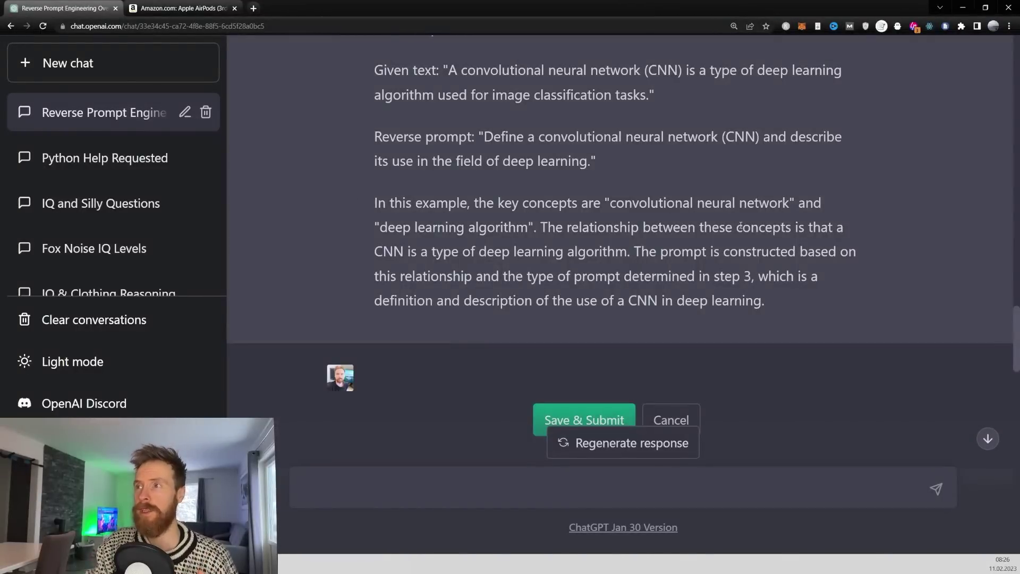
scroll(691, 202, up, 3)
scroll(674, 164, down, 3)
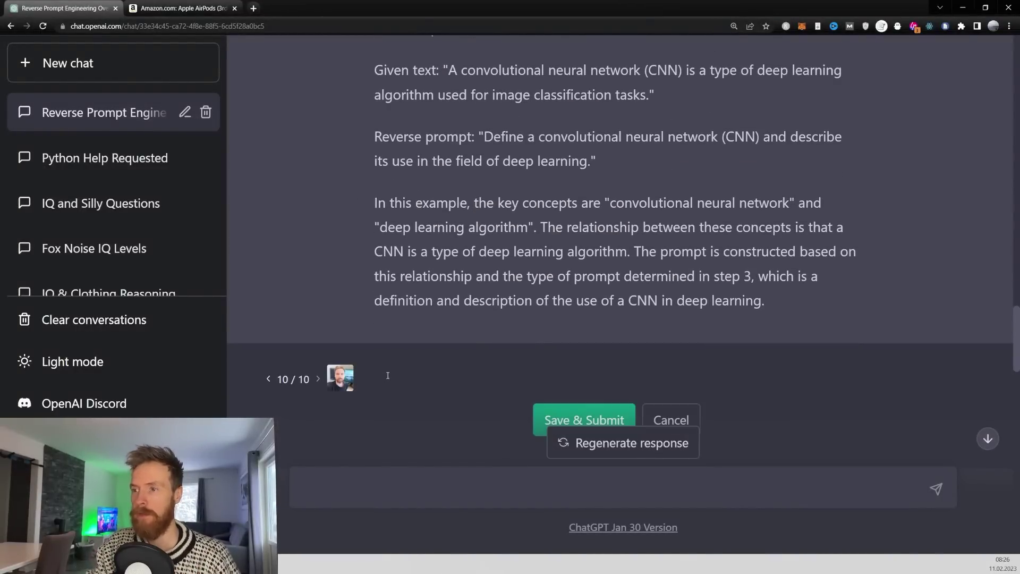
key(ctrl+v)
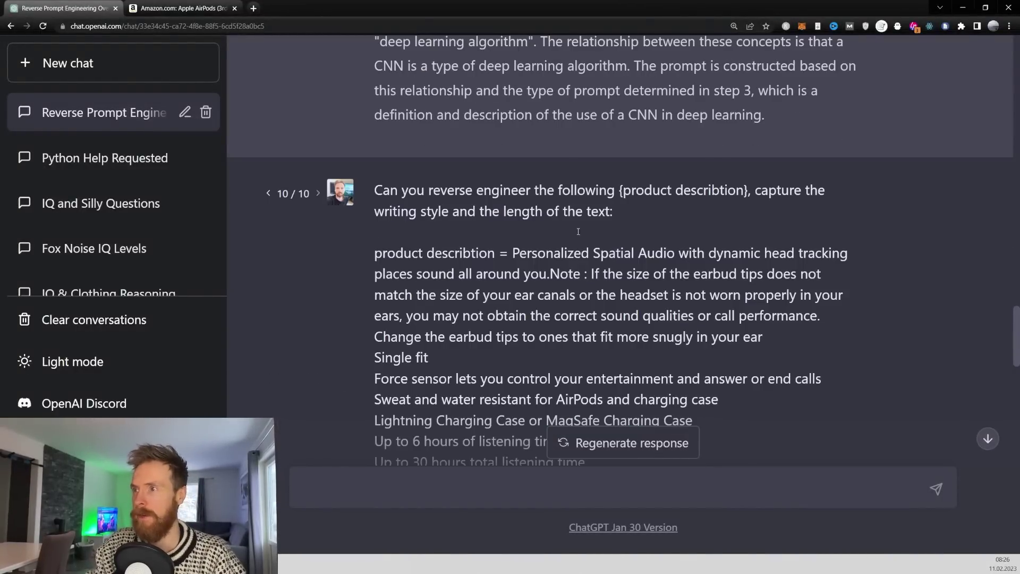
scroll(578, 232, down, 4)
click(585, 389)
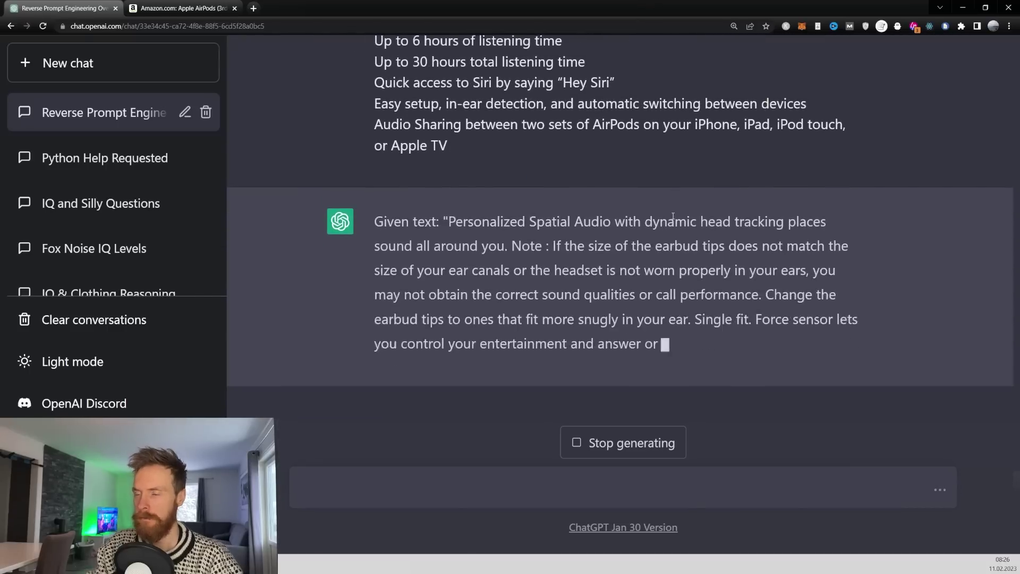
Read the reply to the product prompt, highlighting the given text and the reverse prompt's instruction and list of required details
scroll(433, 173, up, 5)
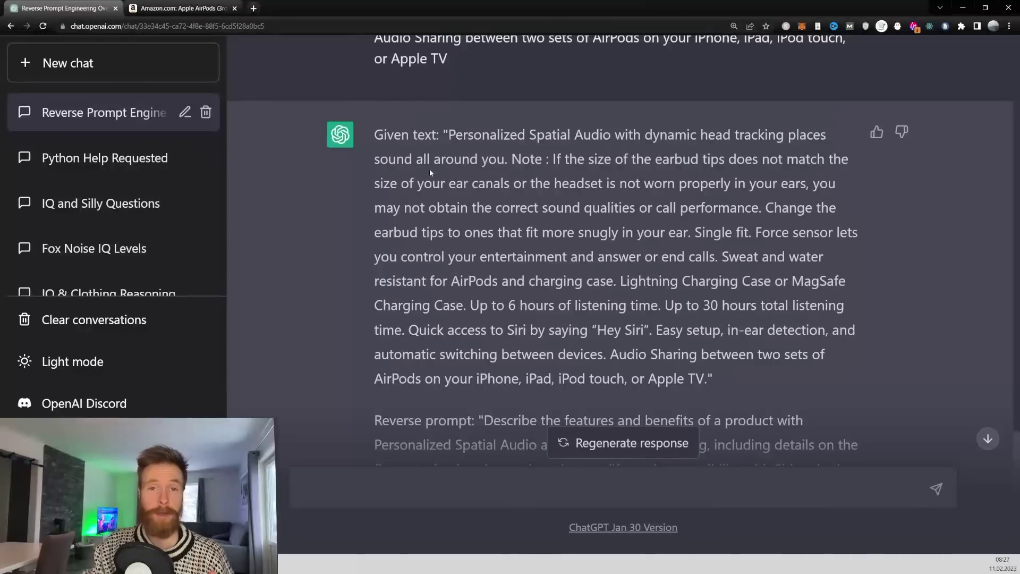
drag(385, 125, 715, 379)
scroll(480, 232, down, 4)
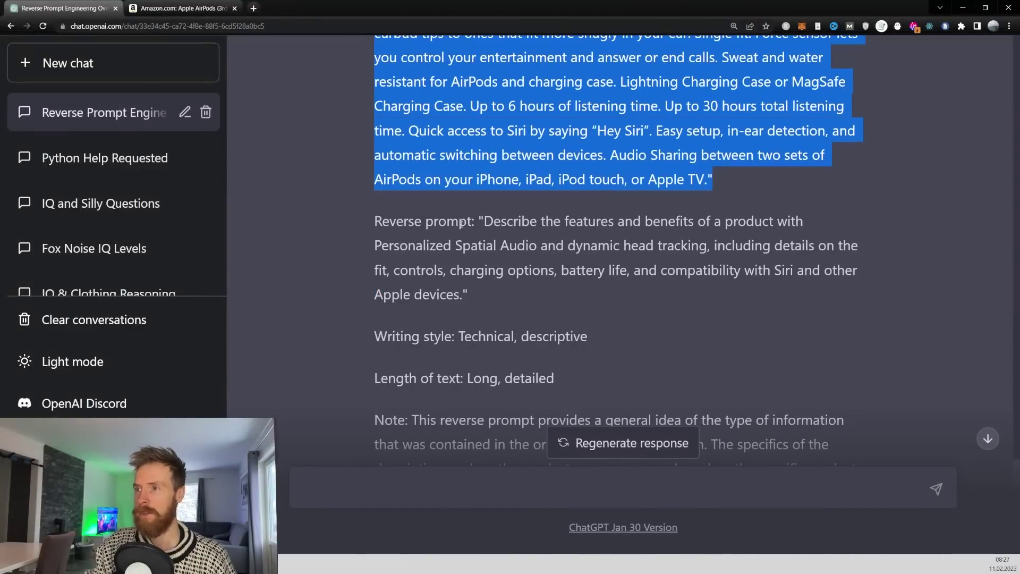
click(427, 220)
drag(375, 221, 647, 227)
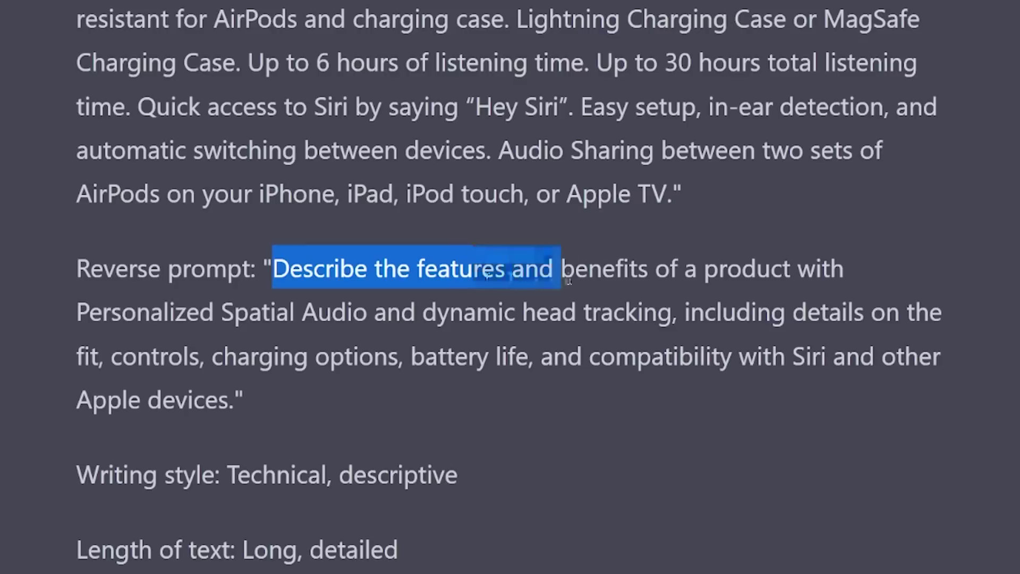
drag(568, 280, 797, 277)
drag(686, 311, 892, 388)
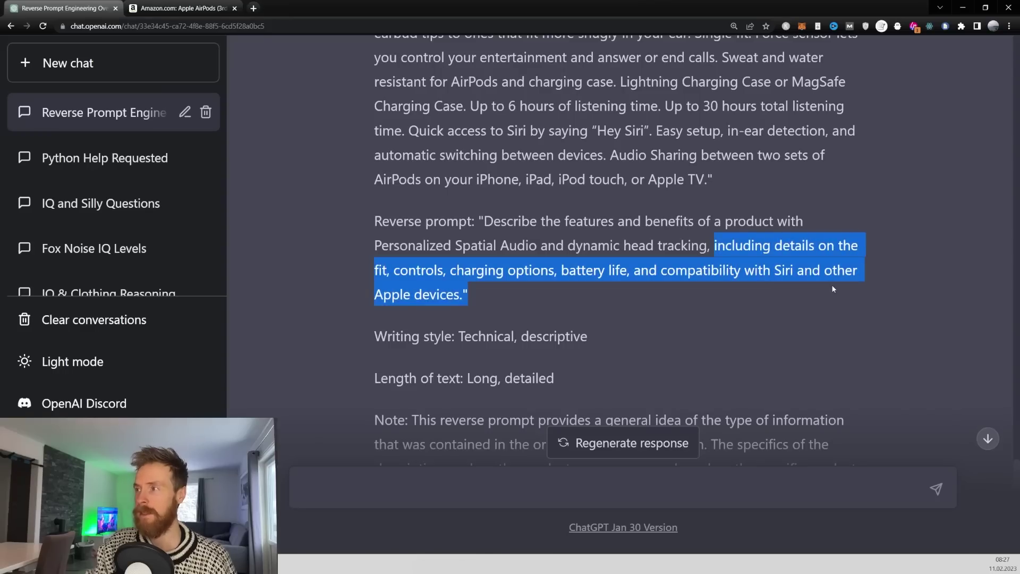
Examine the writing style and text length notes below the product reverse prompt
click(499, 313)
scroll(531, 292, down, 2)
drag(558, 281, 366, 289)
drag(590, 239, 355, 234)
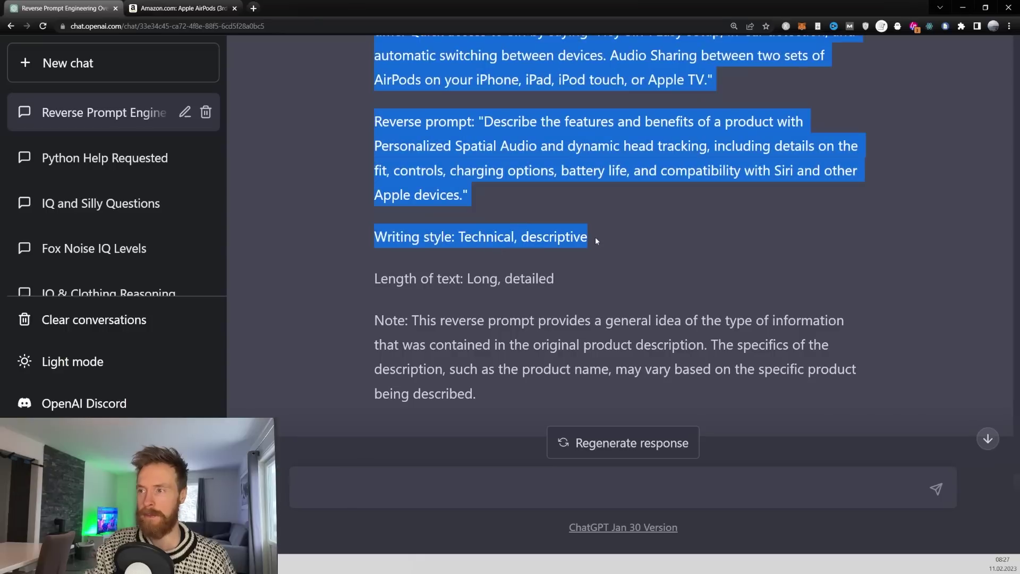
click(636, 246)
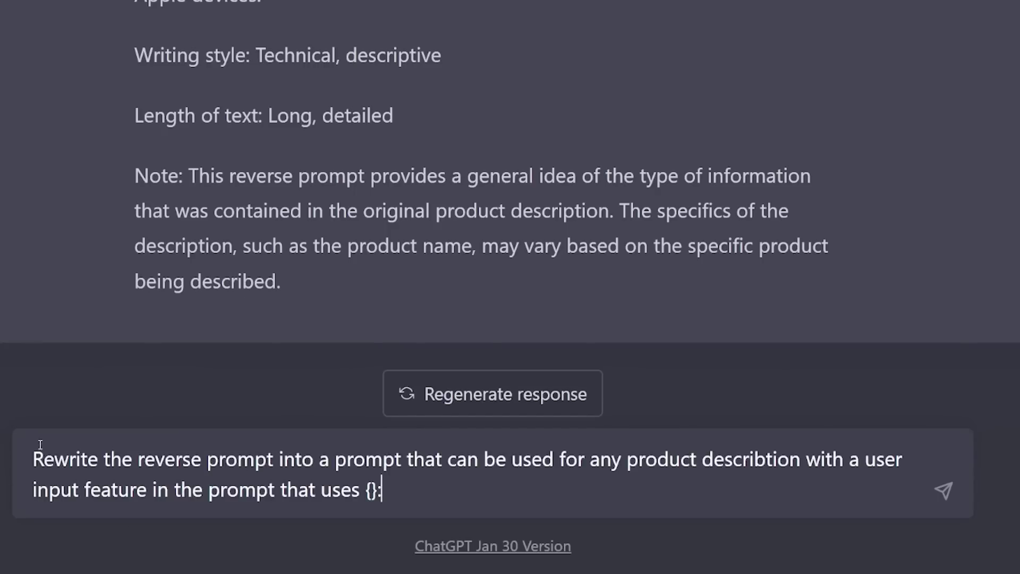
Ask ChatGPT to rewrite the reverse prompt into one usable for any product description, with a user input feature that uses {}
drag(33, 459, 386, 493)
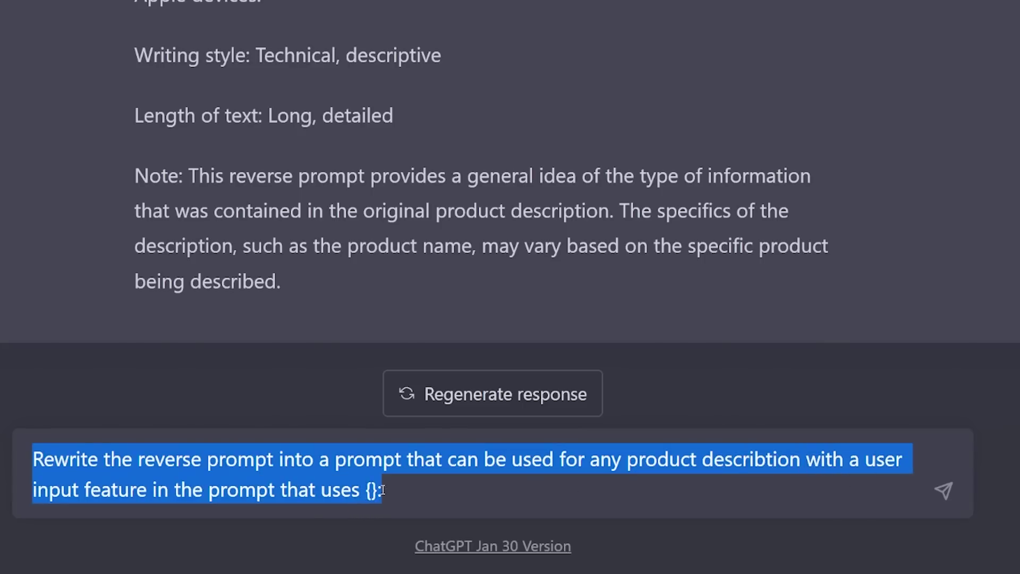
click(403, 490)
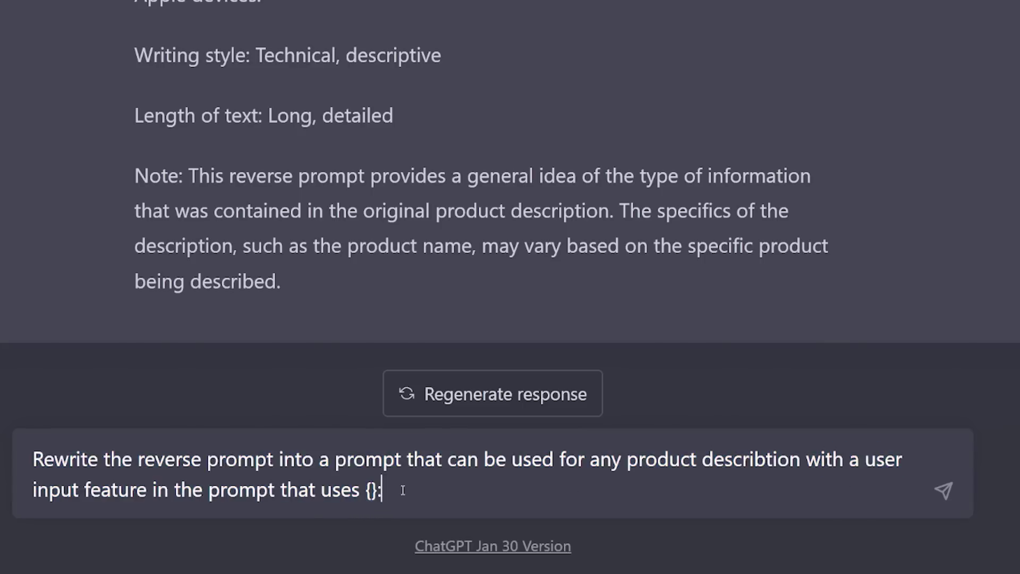
click(943, 490)
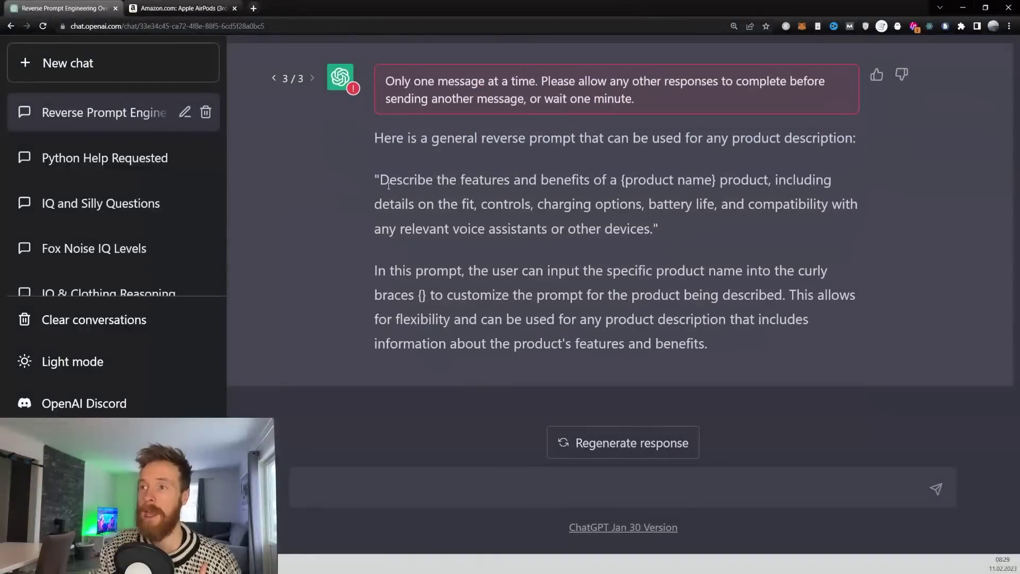
Read the generalized product prompt, highlighting its wording from the features and benefits instruction to the listed product details
drag(382, 183, 637, 183)
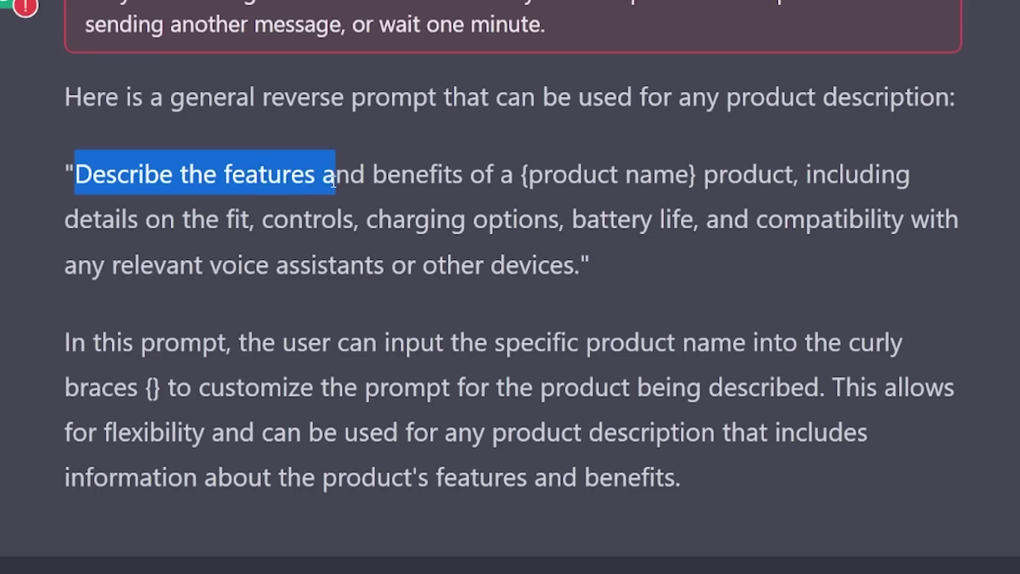
drag(551, 180, 645, 214)
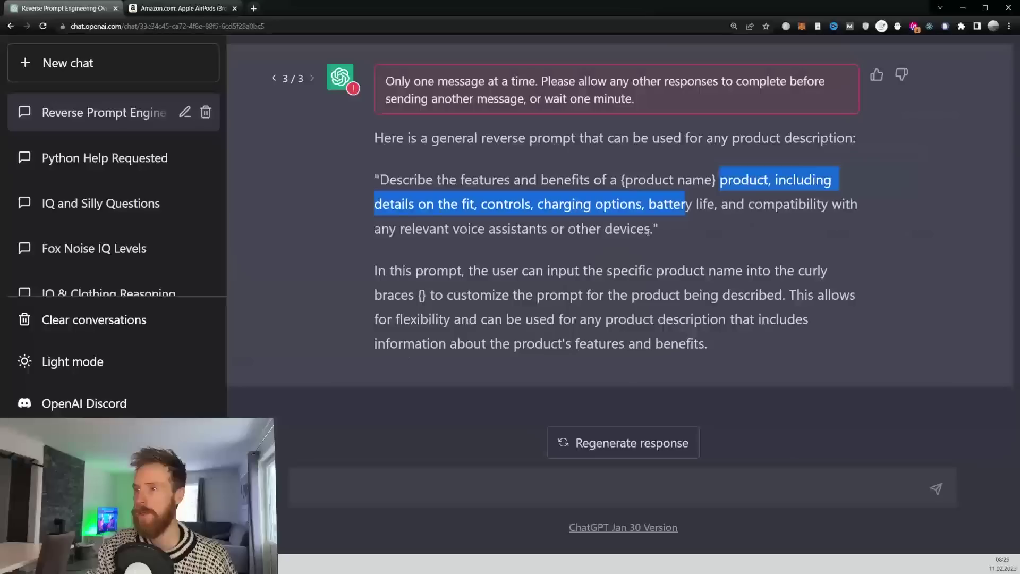
drag(579, 268, 94, 197)
drag(390, 191, 381, 179)
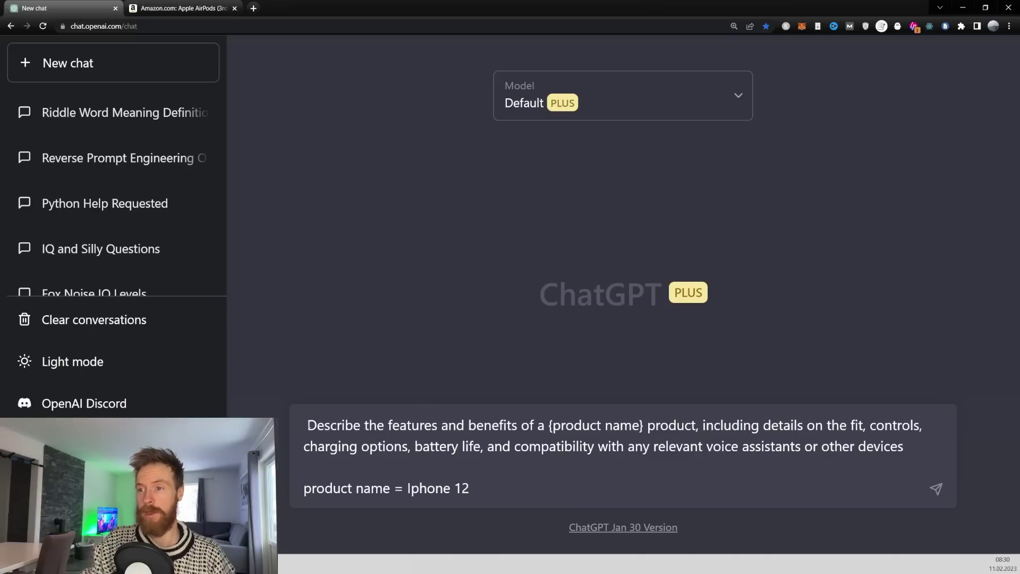
Remove the leading space from the generalized product prompt in the new chat and send it with "product name = Iphone 12"
key(BackSpace)
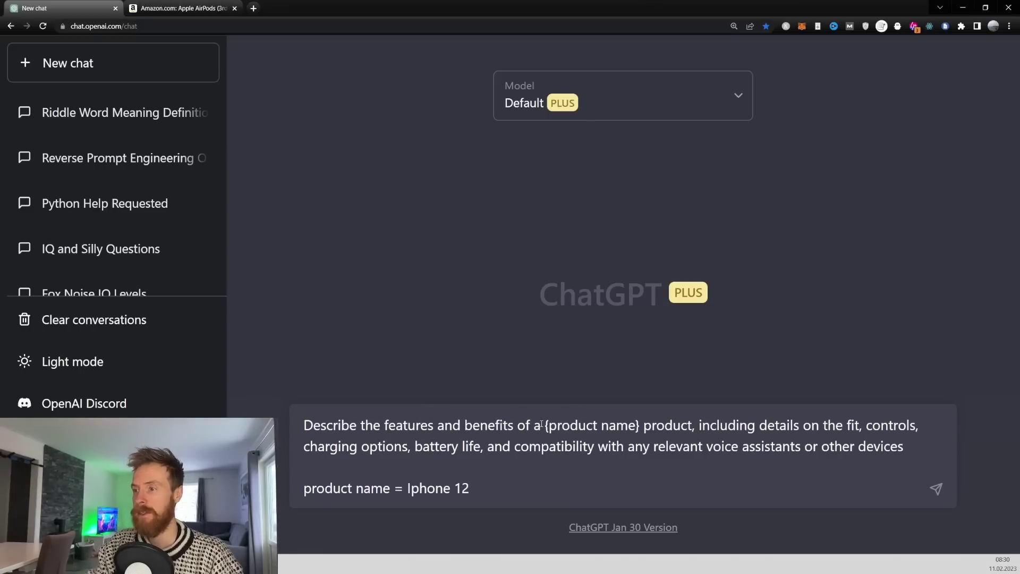
drag(545, 425, 643, 425)
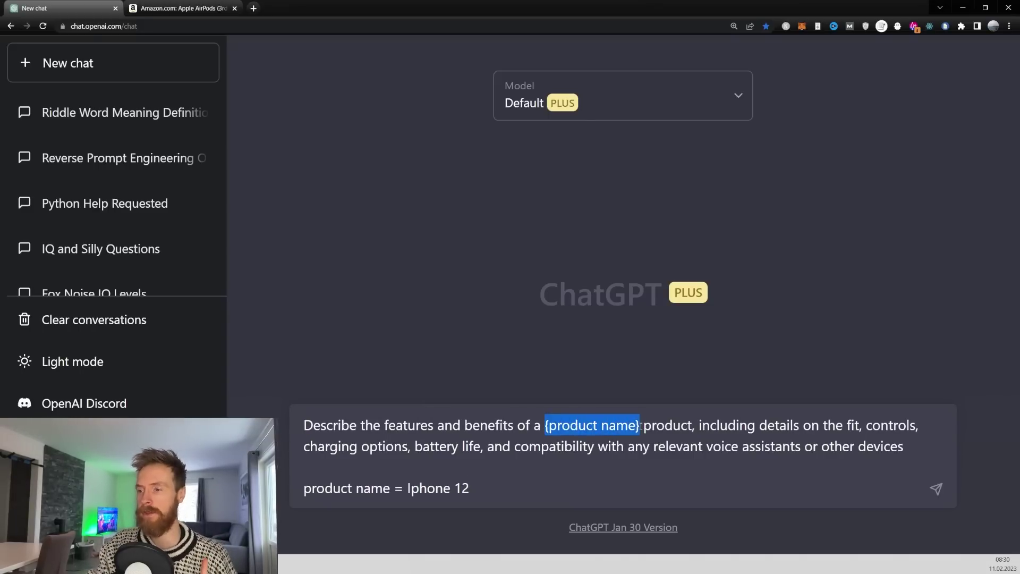
drag(391, 487, 278, 489)
drag(472, 489, 401, 489)
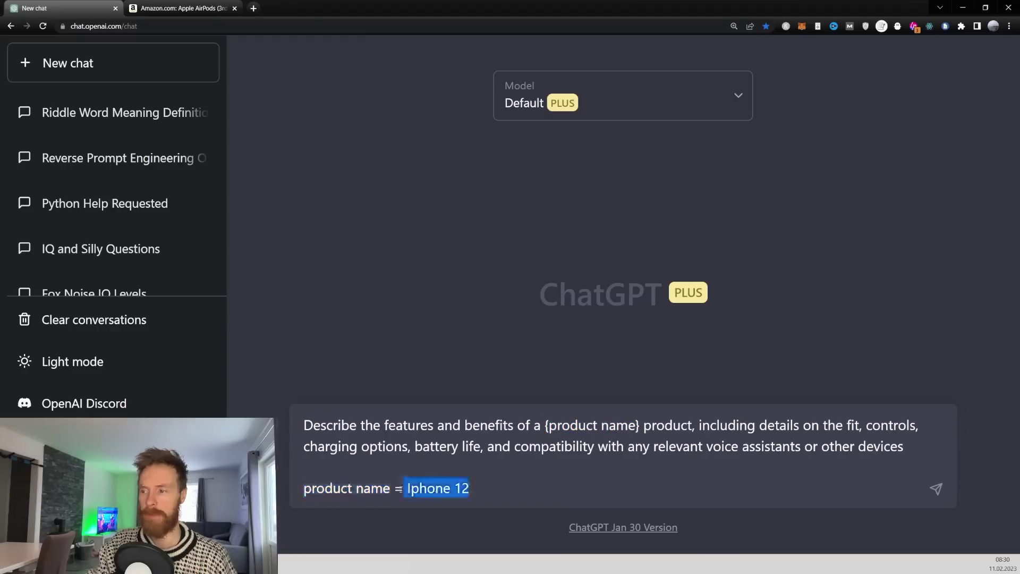
click(488, 494)
click(936, 489)
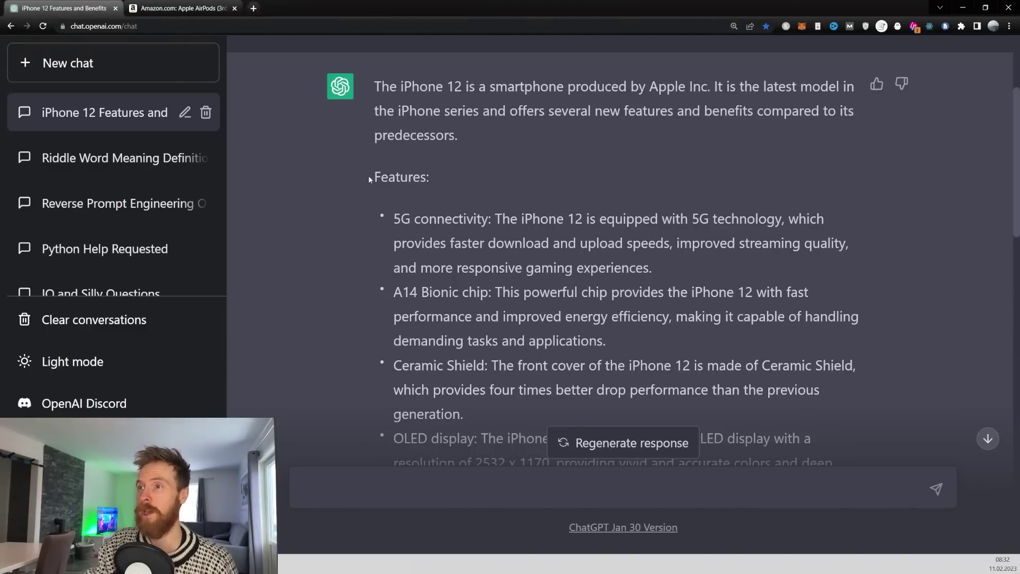
Review the generated iPhone 12 description section by section, covering features, benefits, fit, controls, charging options, battery life and compatibility
drag(368, 178, 443, 180)
scroll(441, 180, down, 6)
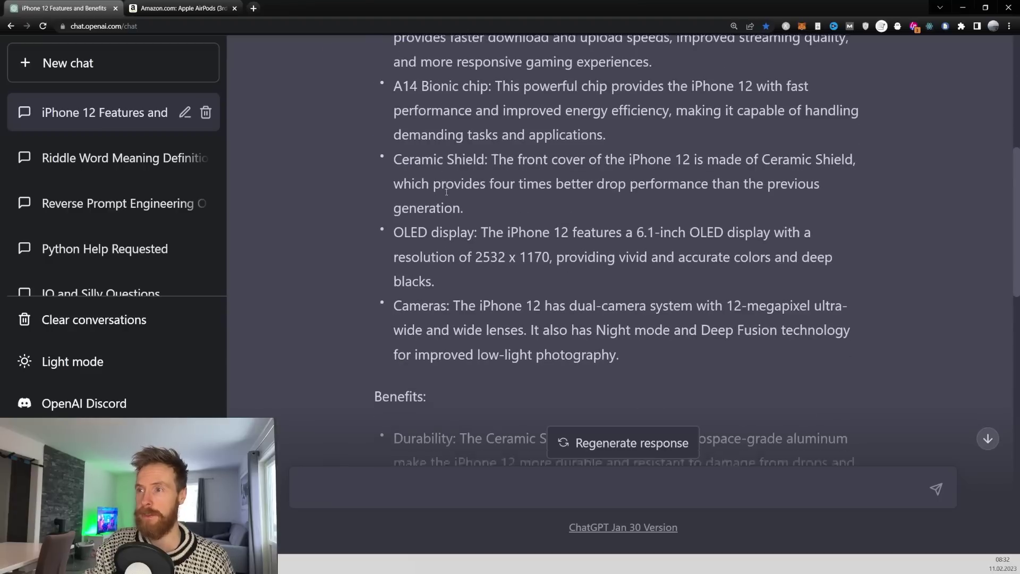
drag(370, 257, 438, 253)
scroll(447, 250, down, 7)
drag(374, 209, 390, 208)
drag(374, 298, 429, 297)
scroll(431, 298, down, 3)
drag(382, 239, 487, 239)
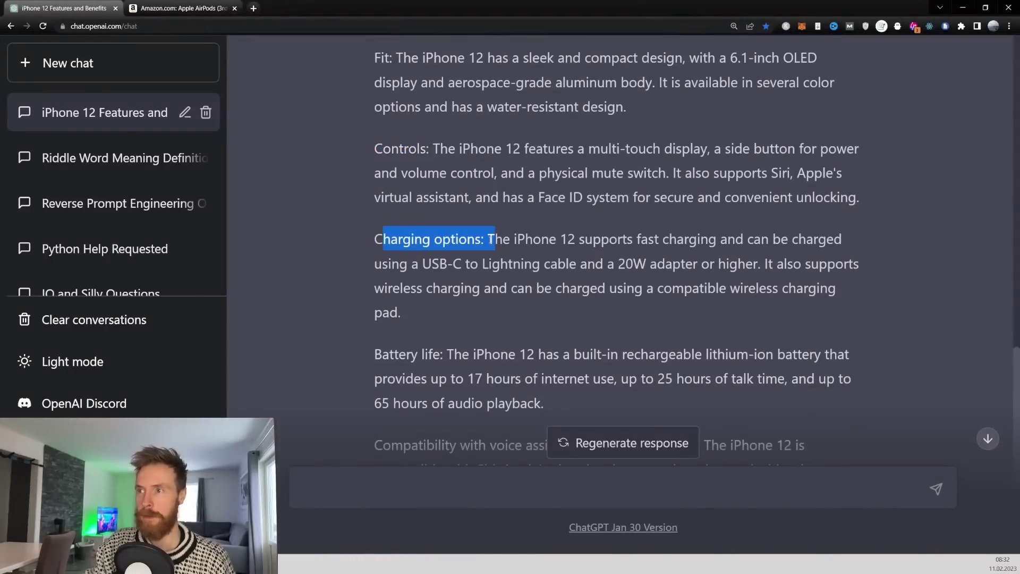
drag(374, 353, 445, 354)
scroll(604, 223, down, 4)
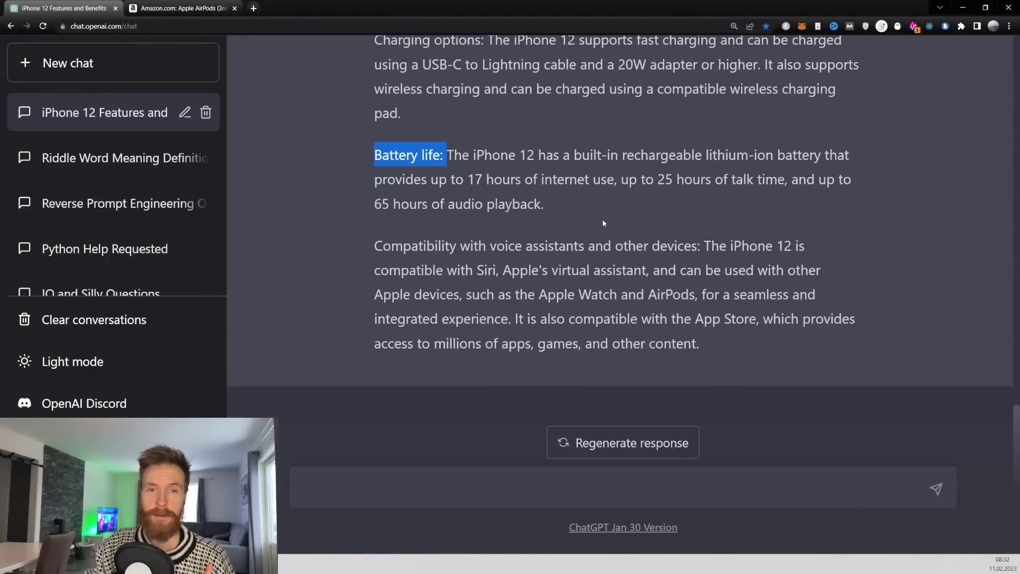
scroll(604, 223, up, 17)
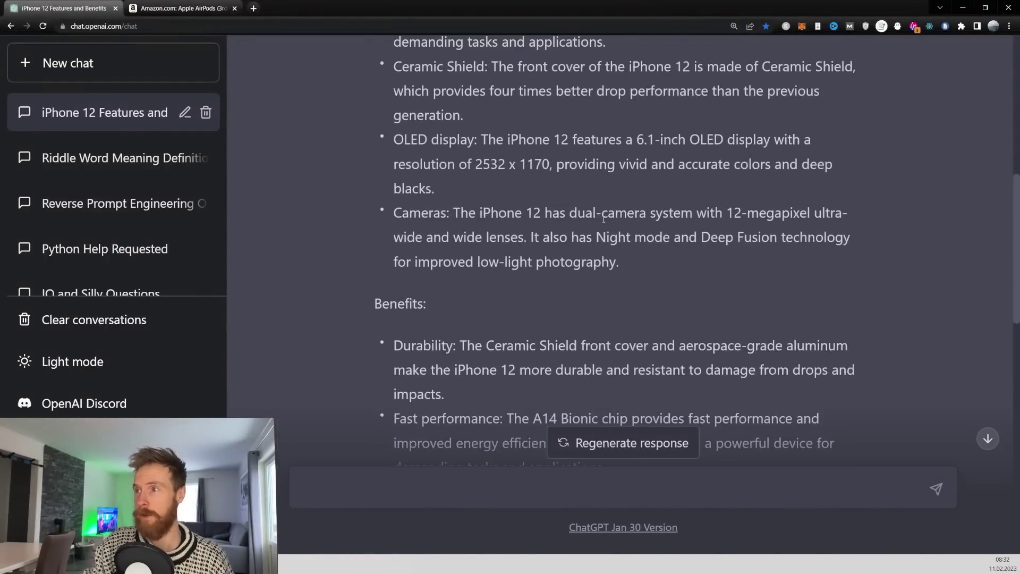
scroll(604, 218, up, 2)
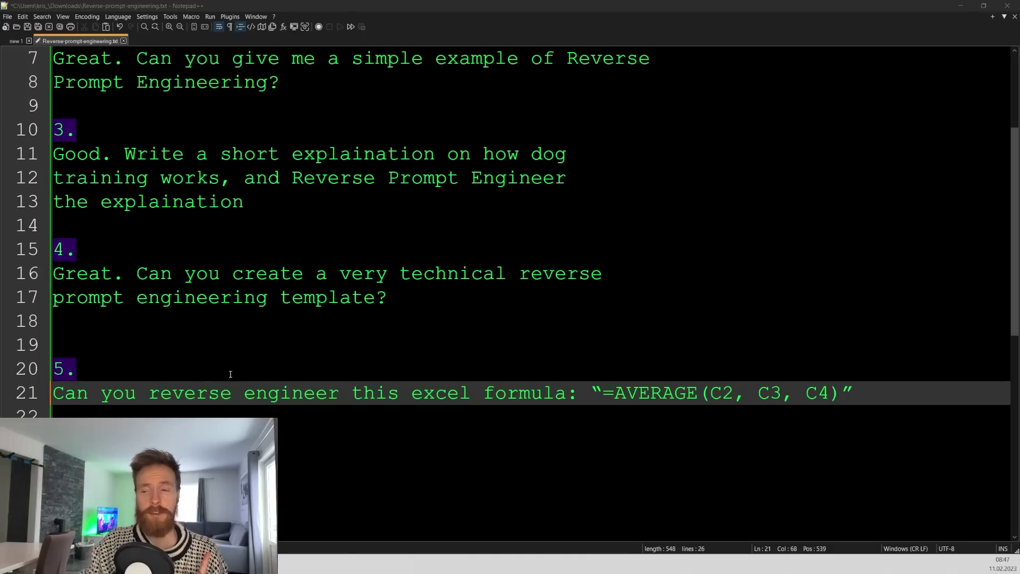
Copy prompt 5 for reverse engineering the Excel formula =AVERAGE(C2, C3, C4) and submit it in the primed ChatGPT conversation
drag(56, 393, 844, 393)
key(ctrl+c)
key(alt+Tab)
key(ctrl+v)
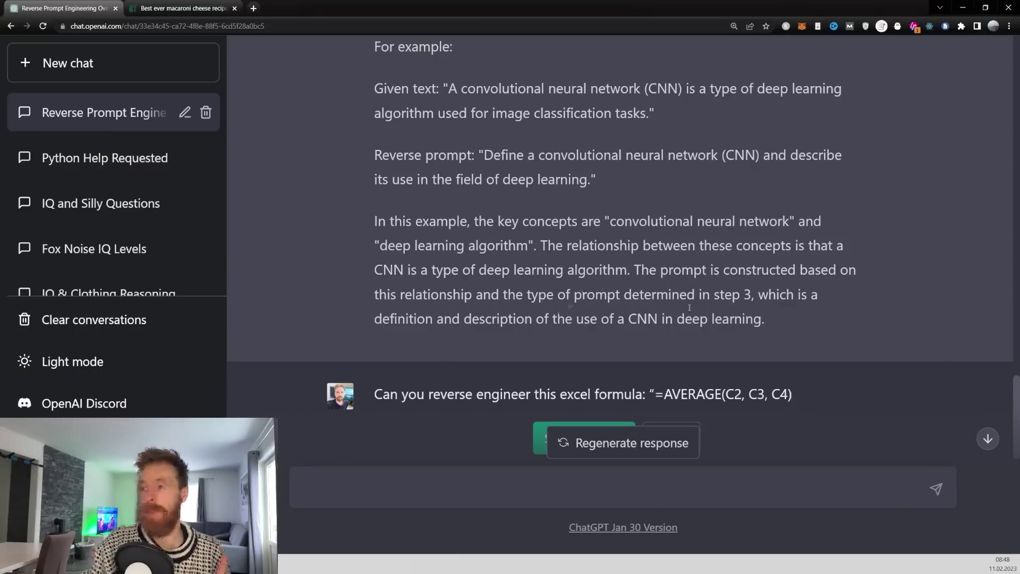
scroll(584, 340, down, 1)
click(579, 390)
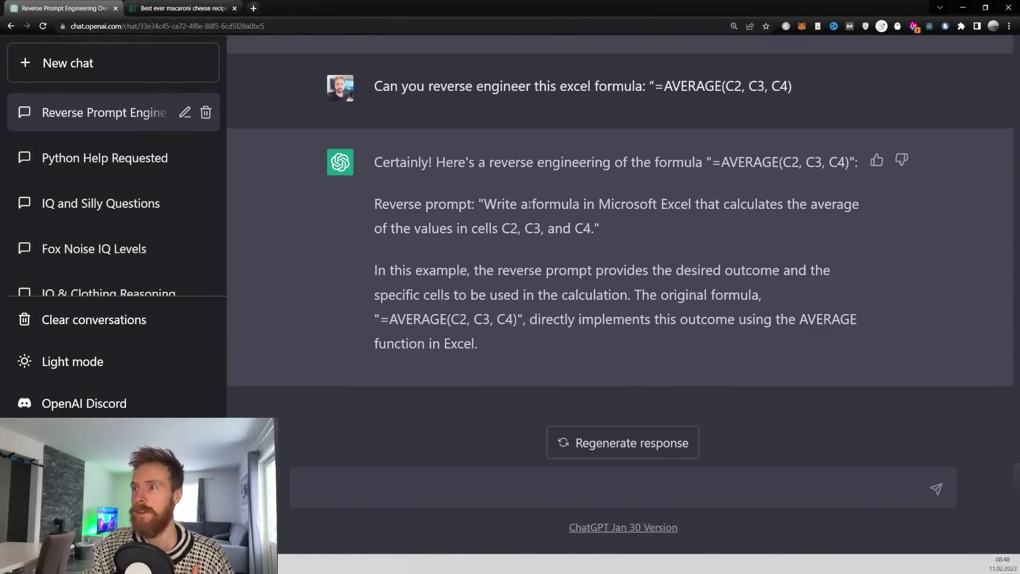
Read the reverse-engineered AVERAGE prompt and submit "Rewrite the prompt into a more general prompt for any formula in excel with a user input in {}:"
drag(487, 207, 744, 211)
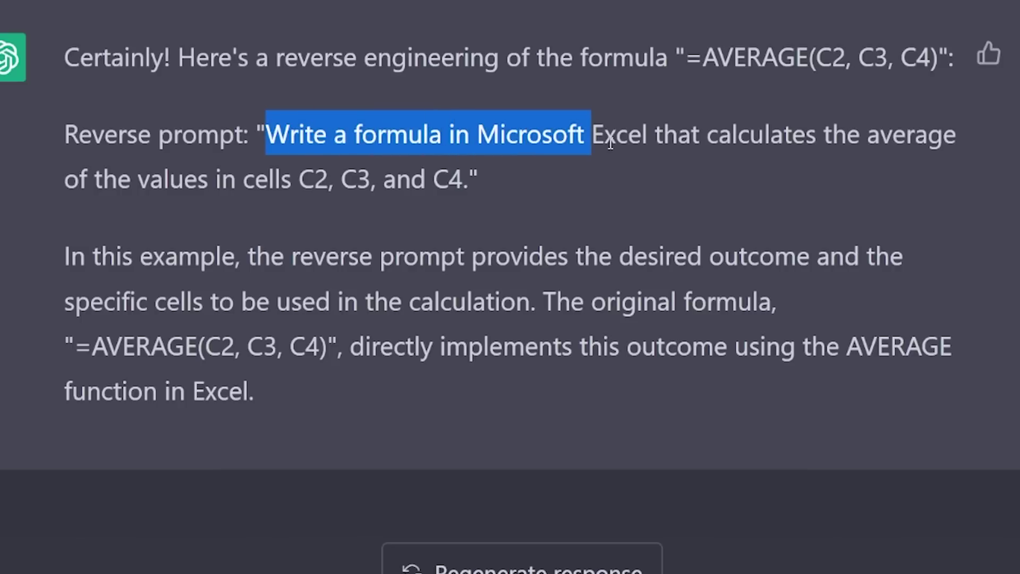
drag(753, 149, 467, 180)
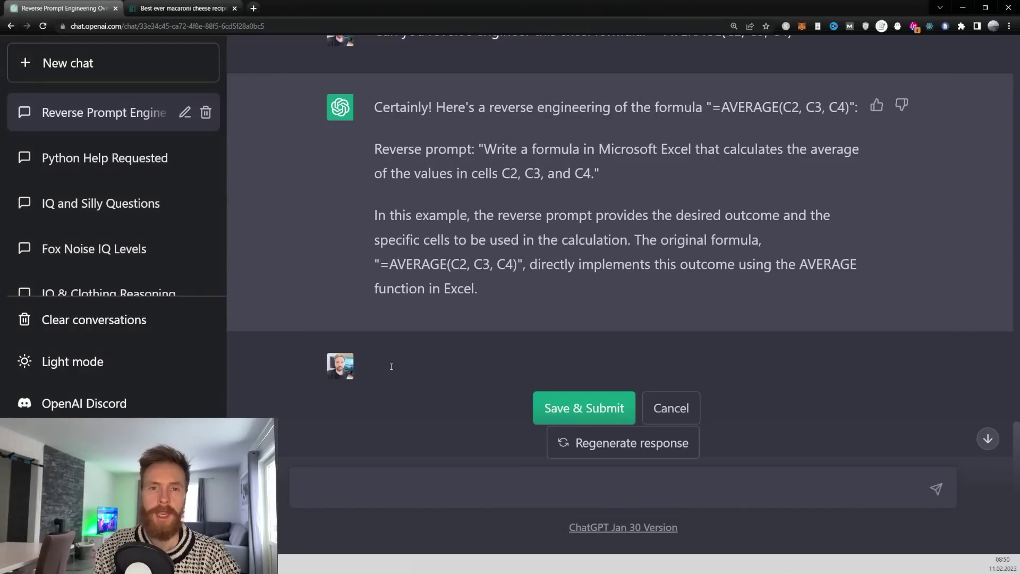
key(ctrl+v)
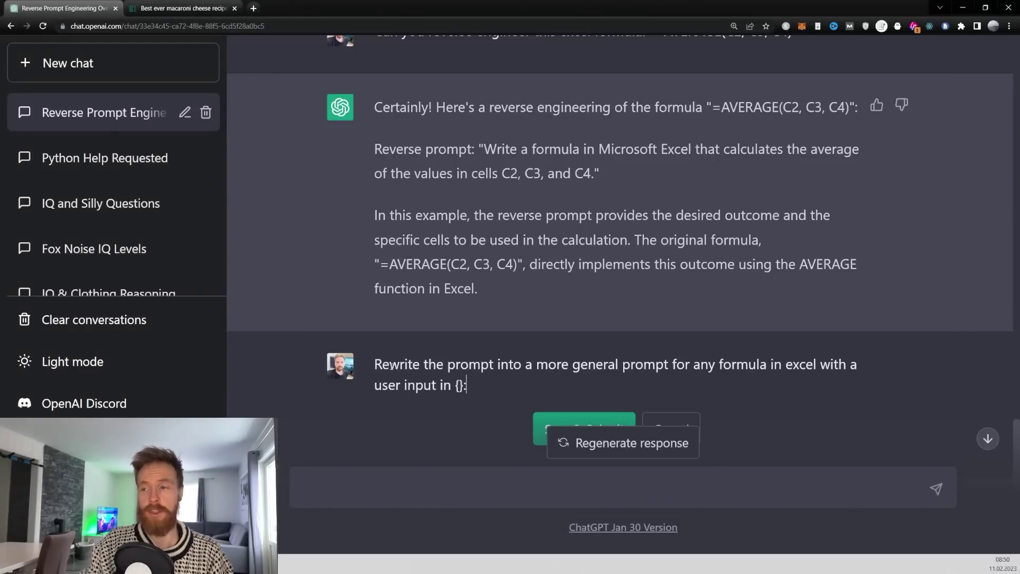
drag(428, 364, 468, 386)
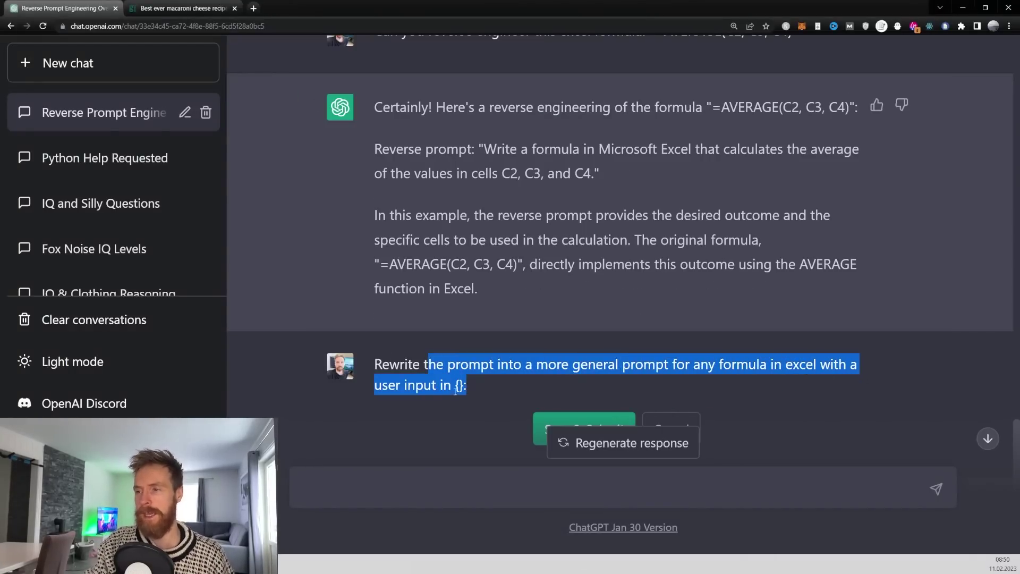
click(500, 375)
scroll(531, 387, down, 1)
click(583, 379)
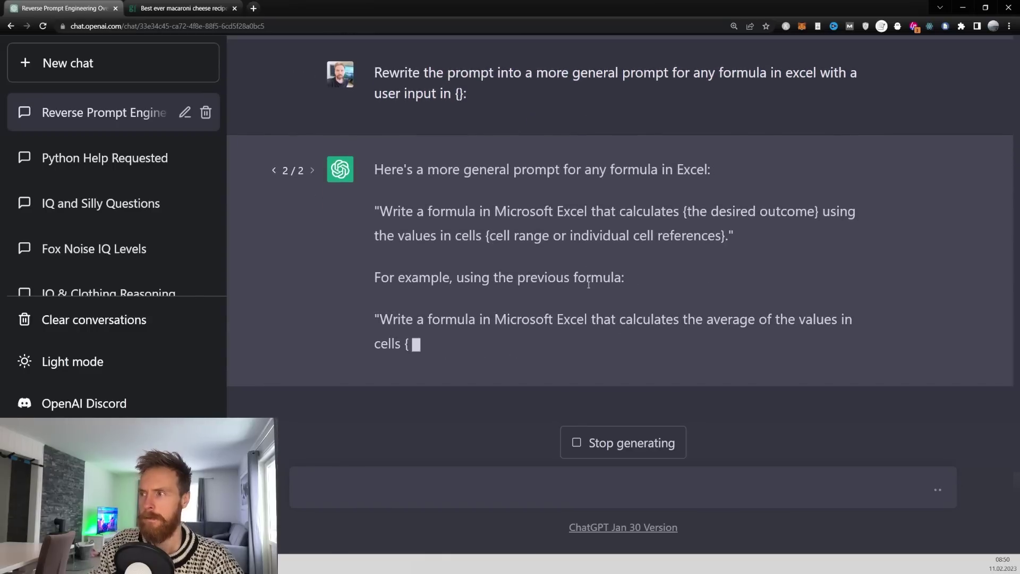
Read the generalized Excel formula prompt with its desired outcome and cell reference placeholders, and select its full wording for reuse
drag(383, 214, 623, 218)
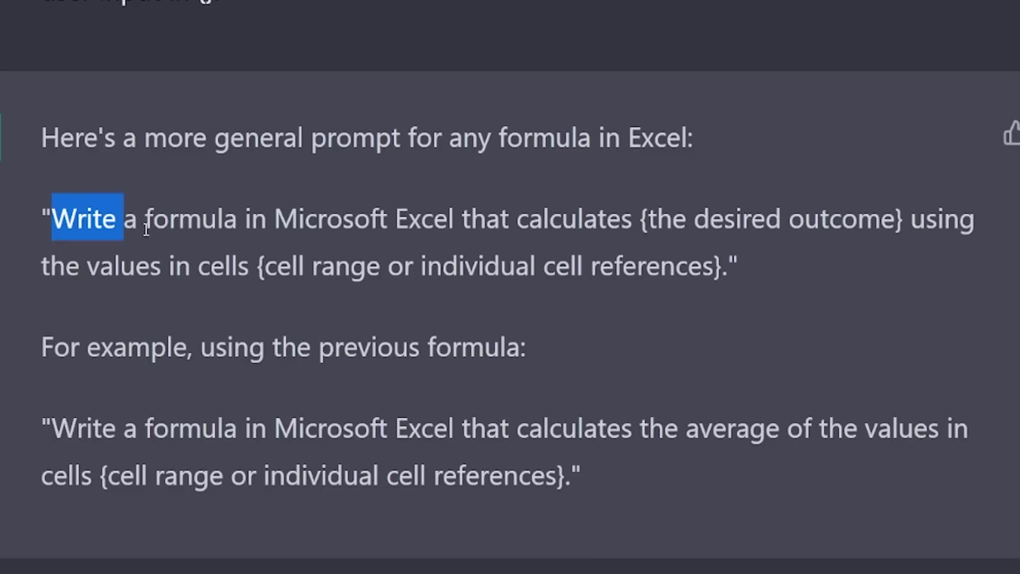
drag(525, 229, 424, 271)
drag(277, 270, 49, 233)
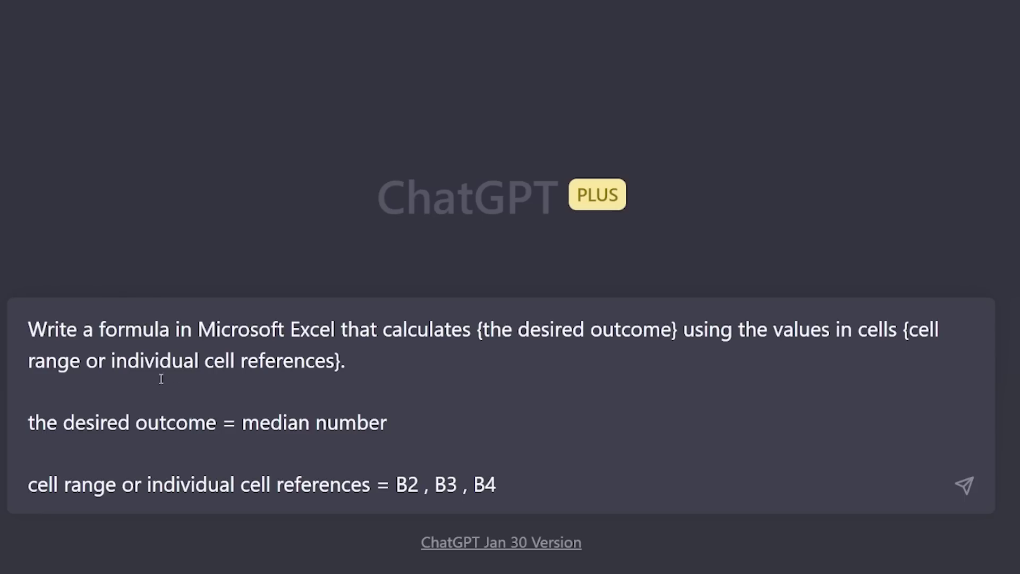
Check the Excel formula prompt in the new chat and send it with desired outcome "median number" and cell references "B2 , B3 , B4"
drag(28, 330, 684, 330)
drag(246, 423, 485, 422)
click(488, 402)
drag(434, 484, 506, 484)
click(518, 484)
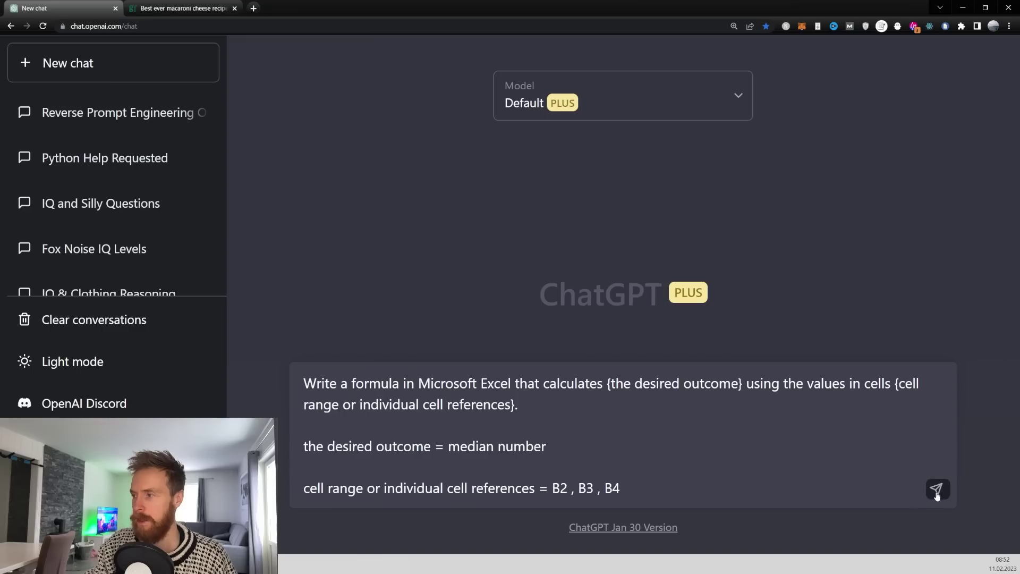
click(936, 489)
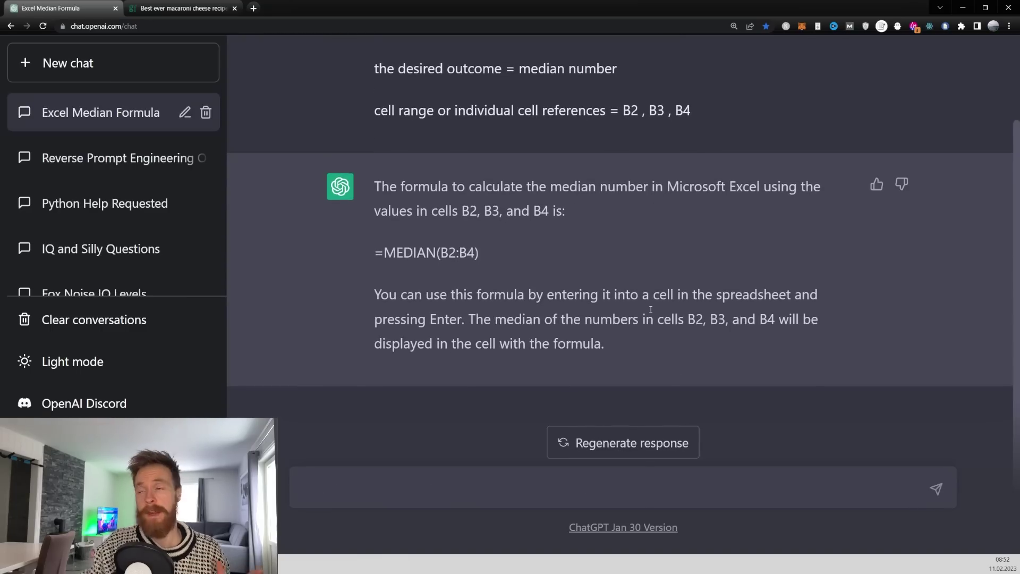
Review the generated median formula and its explanation, comparing them with the desired outcome and cell references given in the prompt
drag(398, 187, 569, 231)
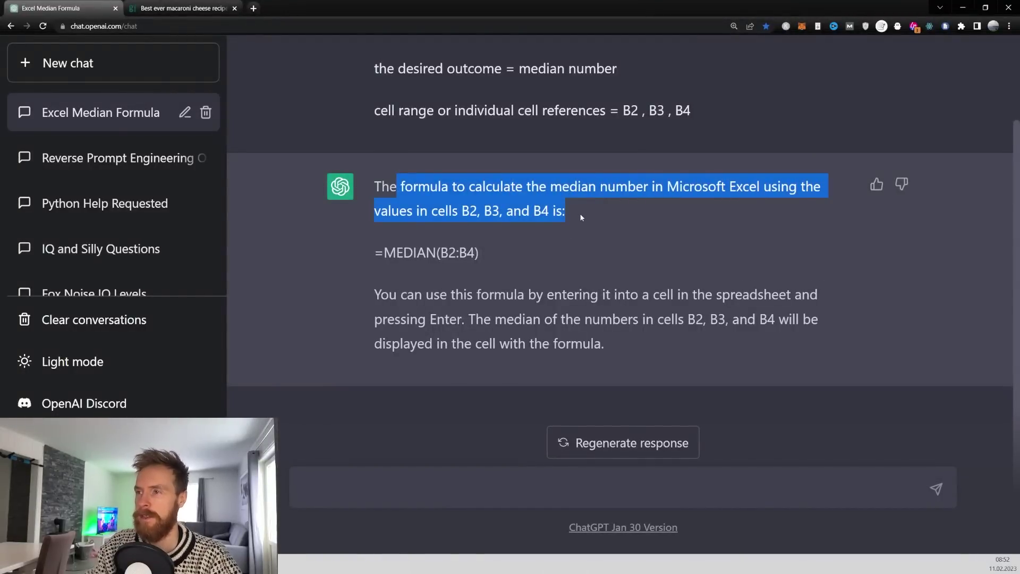
click(472, 240)
drag(377, 257, 485, 254)
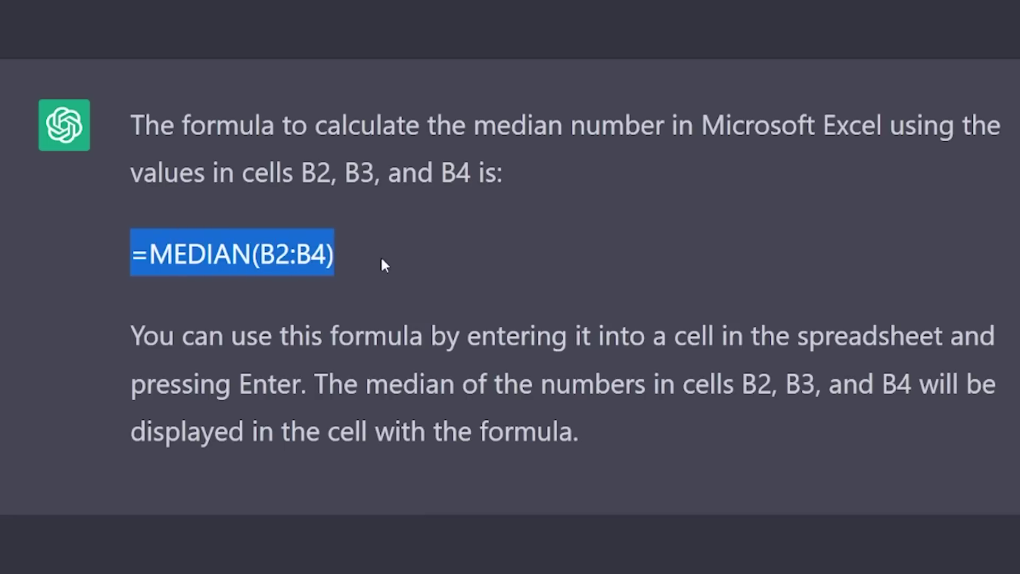
click(374, 257)
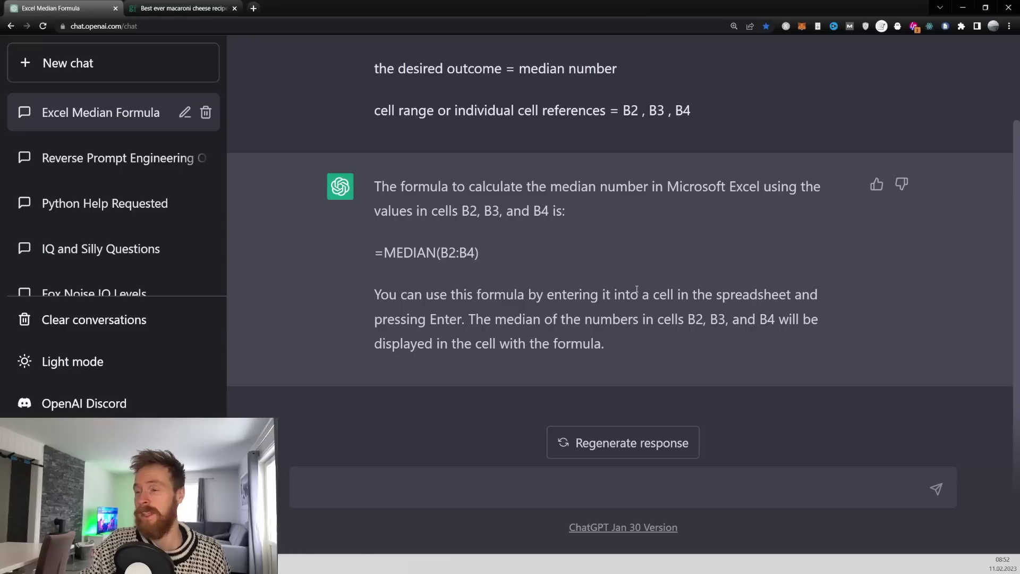
scroll(637, 288, up, 2)
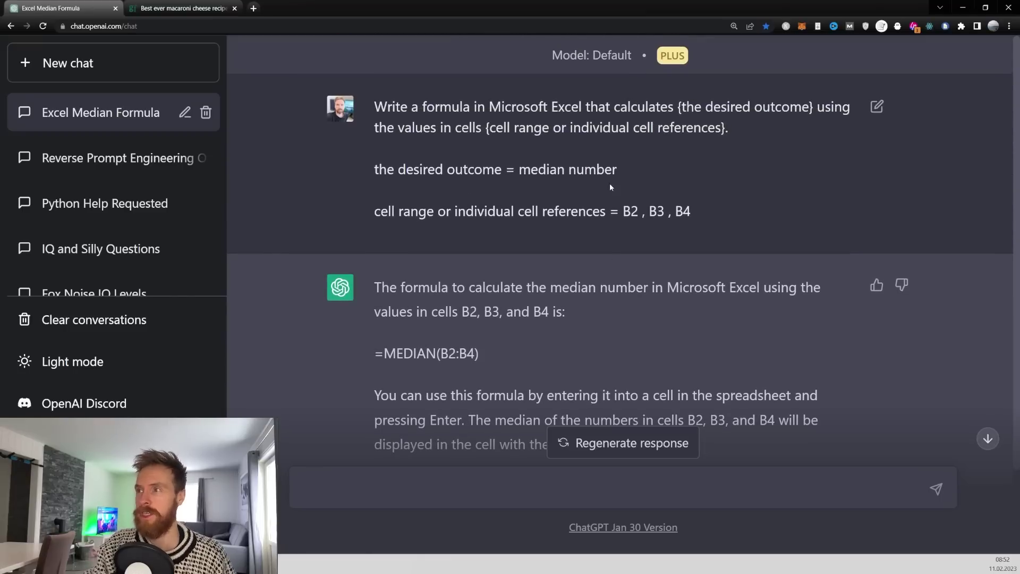
drag(615, 169, 517, 170)
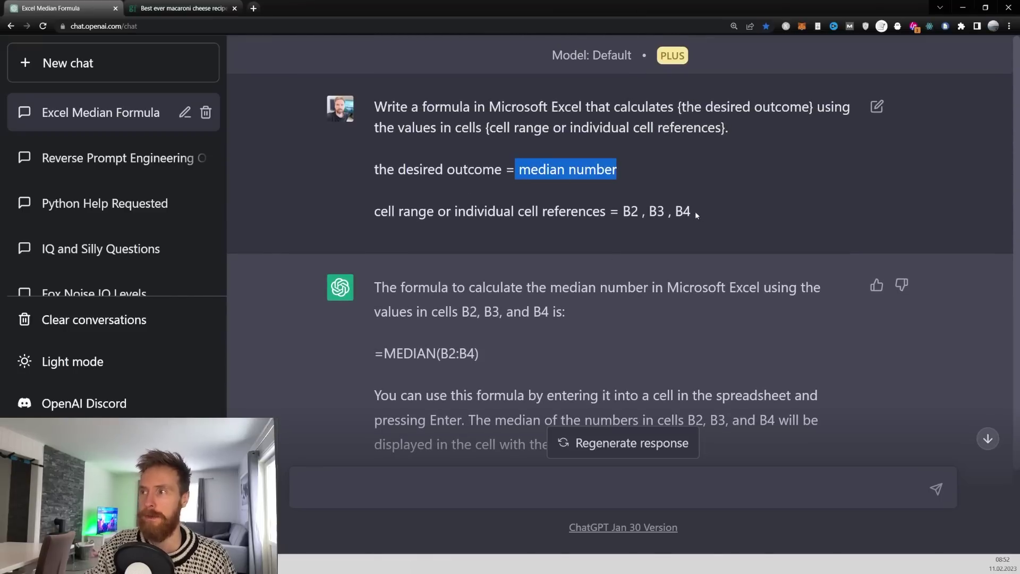
drag(697, 214, 637, 212)
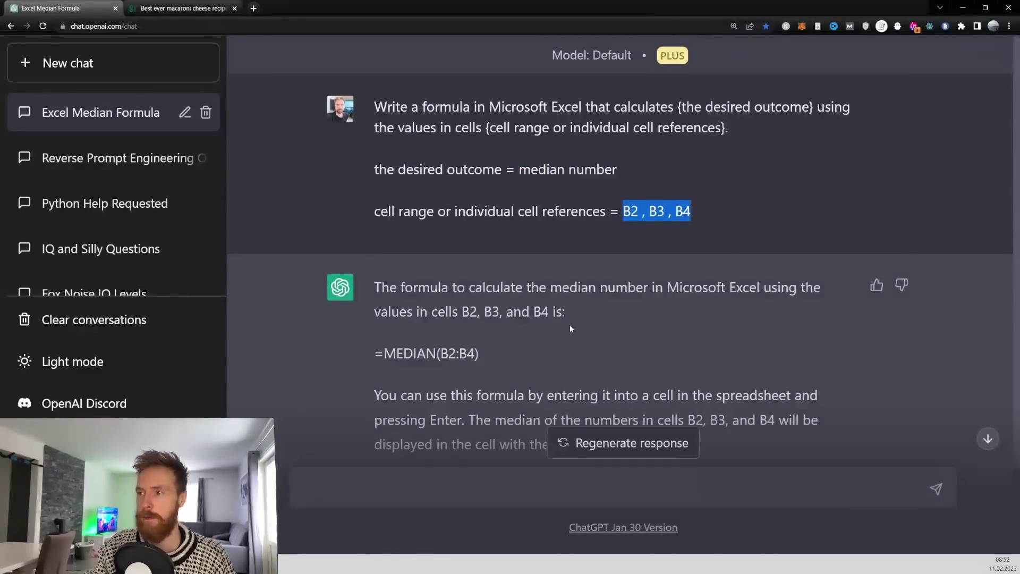
scroll(495, 323, down, 1)
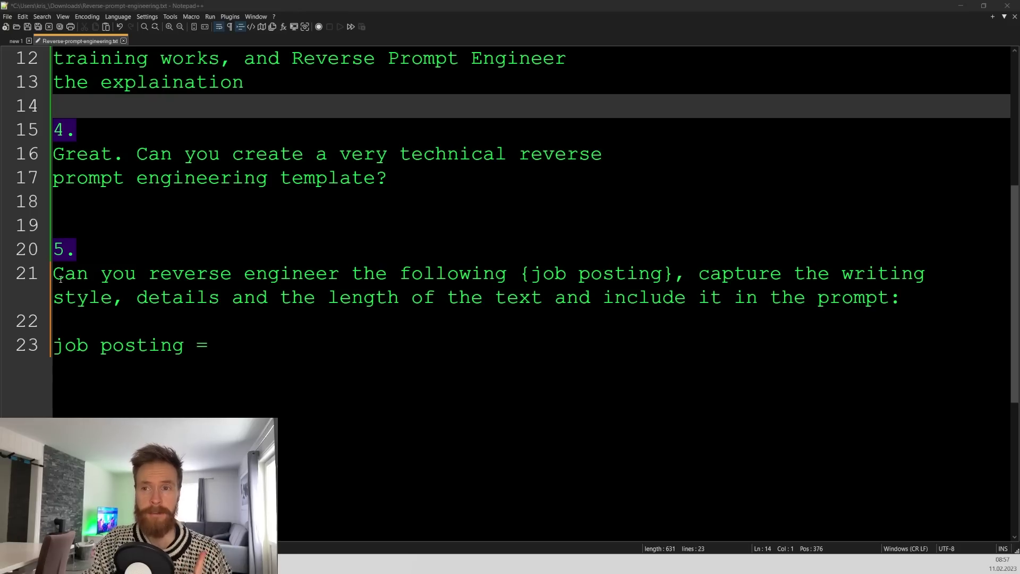
Copy the Example 1 Teller job posting from the browser page and paste it after "job posting =" under prompt 5 in Notepad++
drag(60, 279, 779, 298)
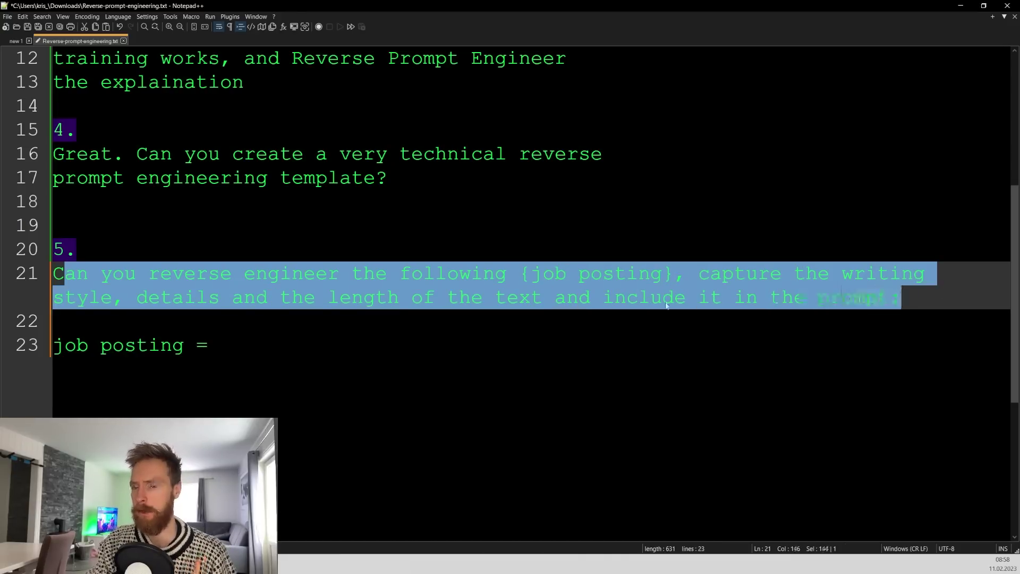
click(239, 345)
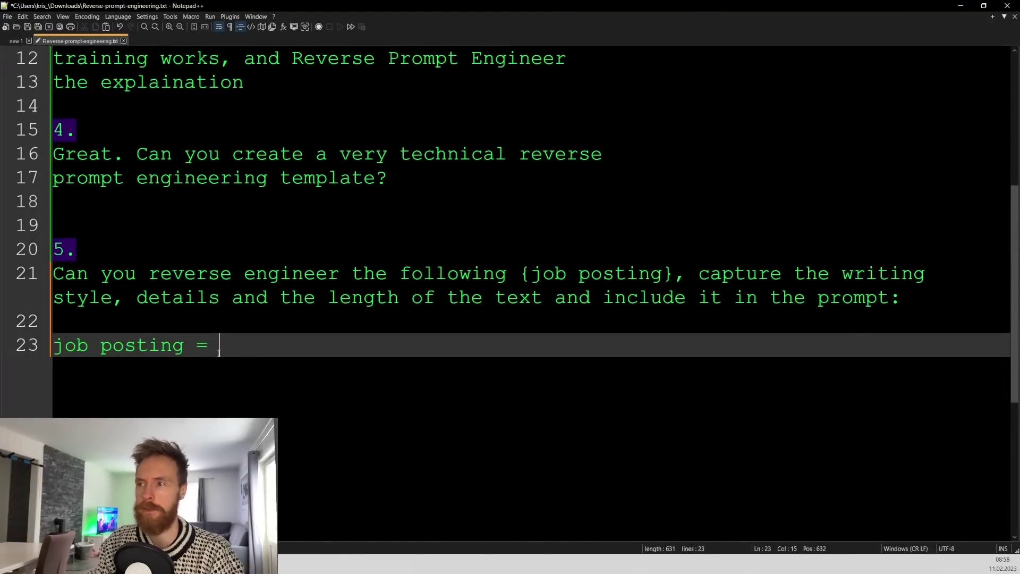
key(alt+Tab)
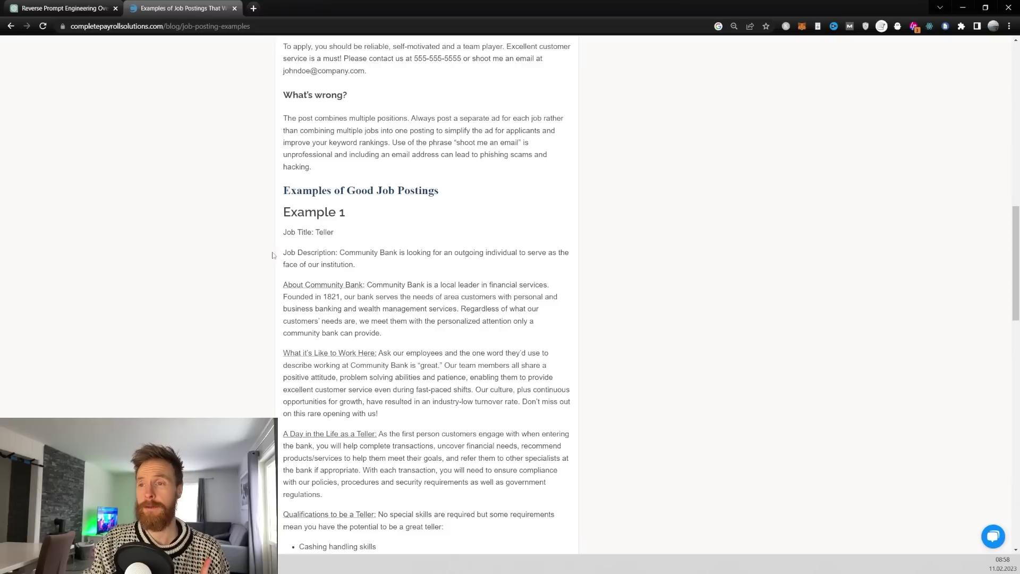
drag(290, 233, 449, 402)
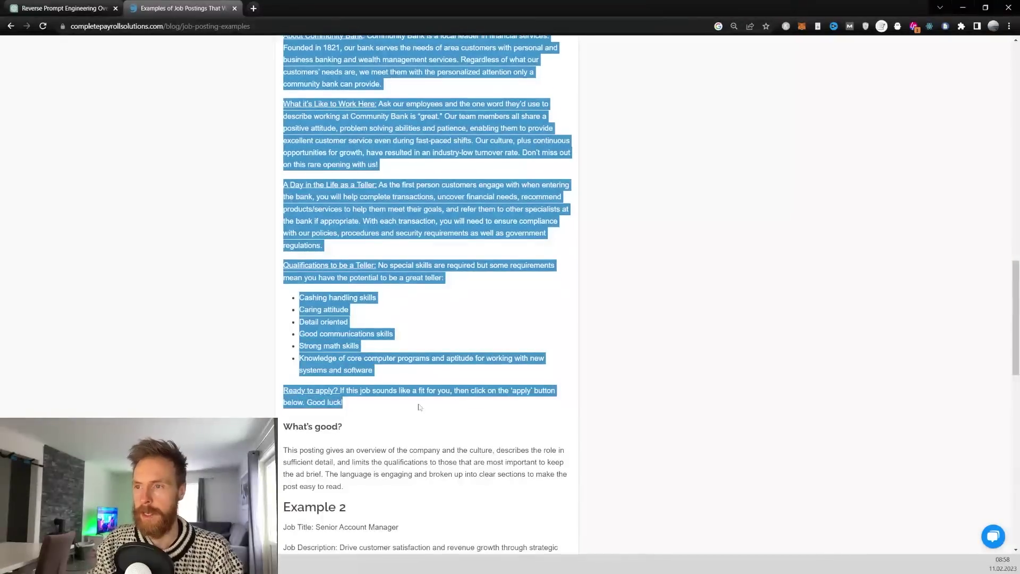
key(alt+Tab)
key(ctrl+v)
scroll(398, 425, down, 8)
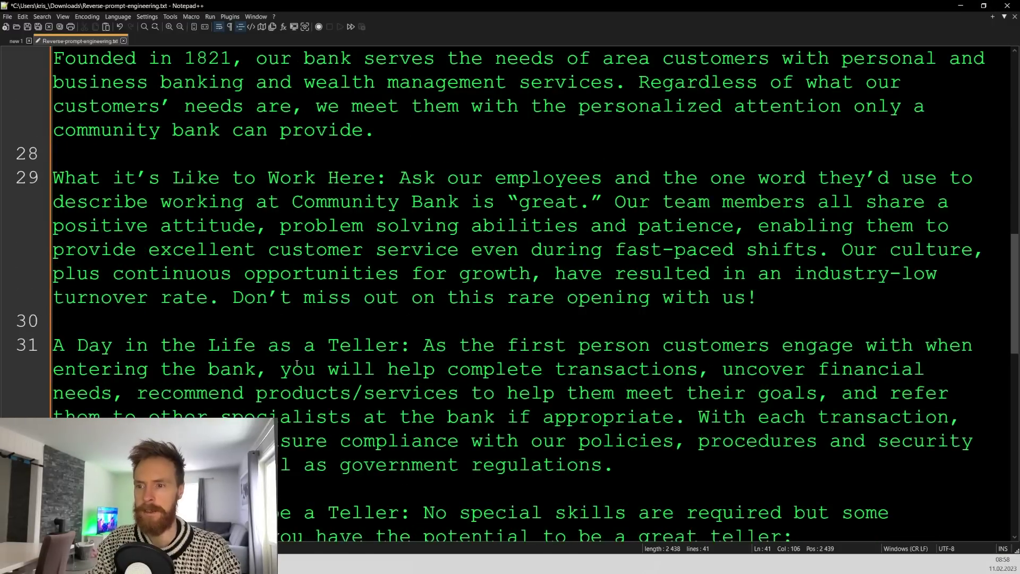
Copy prompt 5 together with the Teller job posting and submit it in the primed ChatGPT conversation in the browser
drag(445, 208, 58, 349)
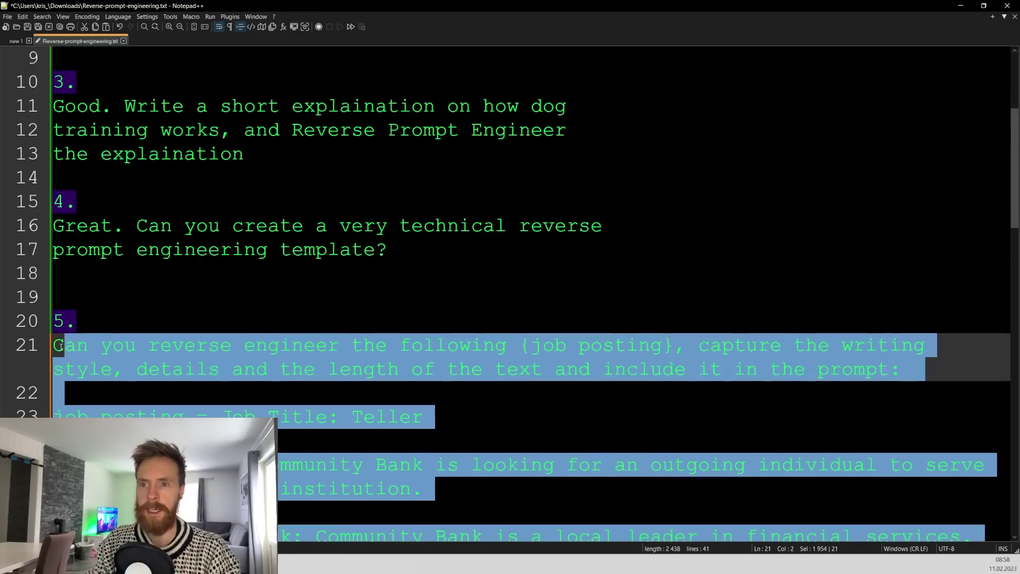
key(alt+Tab)
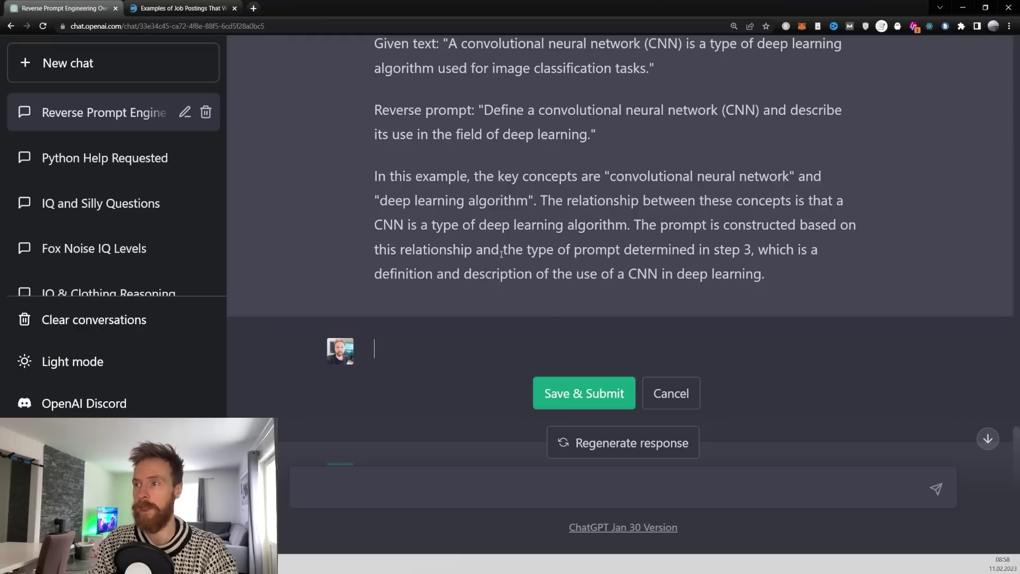
key(ctrl+v)
click(570, 293)
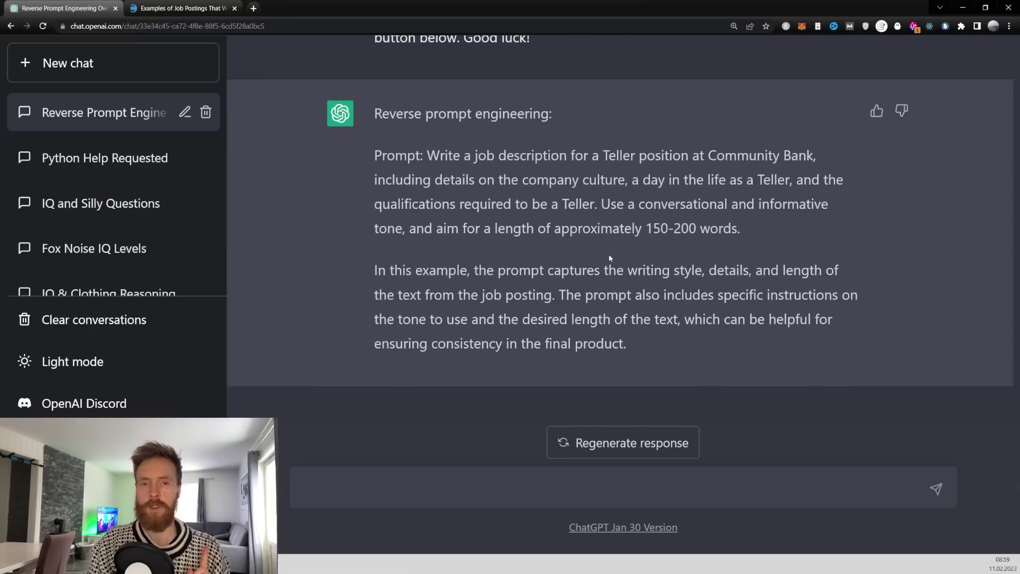
Read the reverse-engineered Teller prompt and send "Rewrite the prompt into a prompt that can be used for any job posting:"
drag(428, 156, 680, 155)
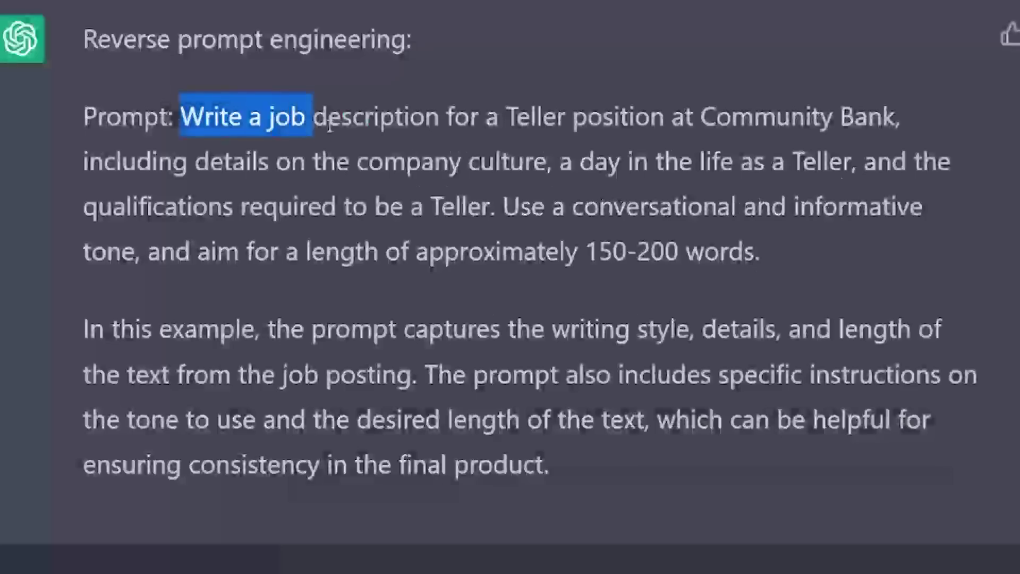
drag(650, 117, 755, 250)
click(781, 247)
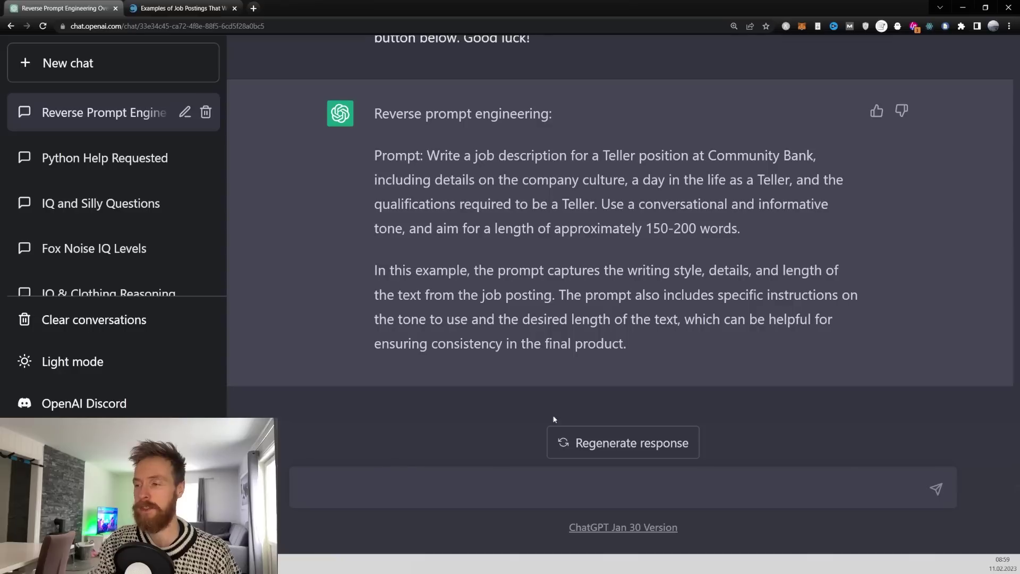
click(485, 486)
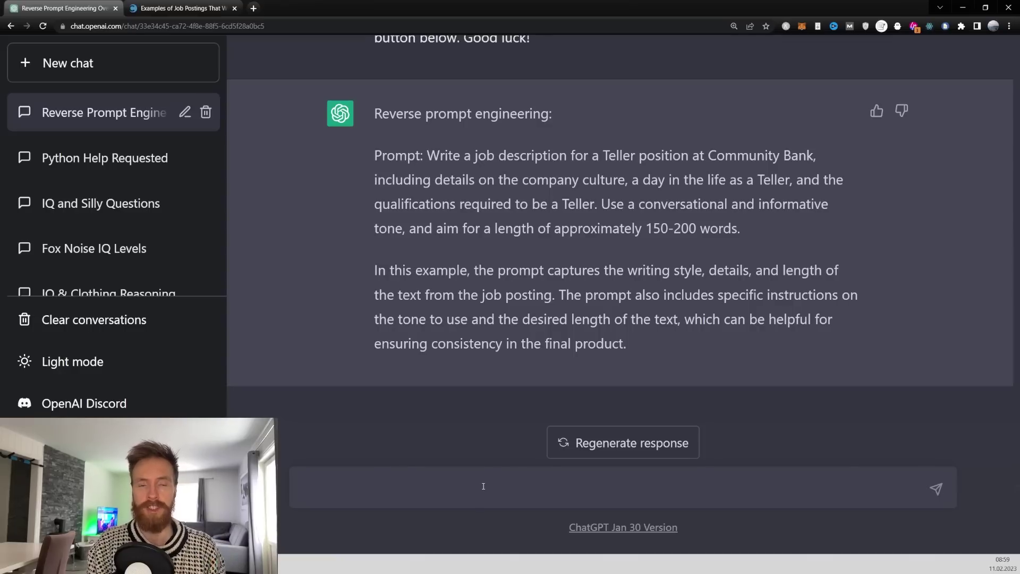
text(Rewrite the prompt into a prompt that can be used for any job posting:)
drag(317, 490, 754, 489)
click(931, 489)
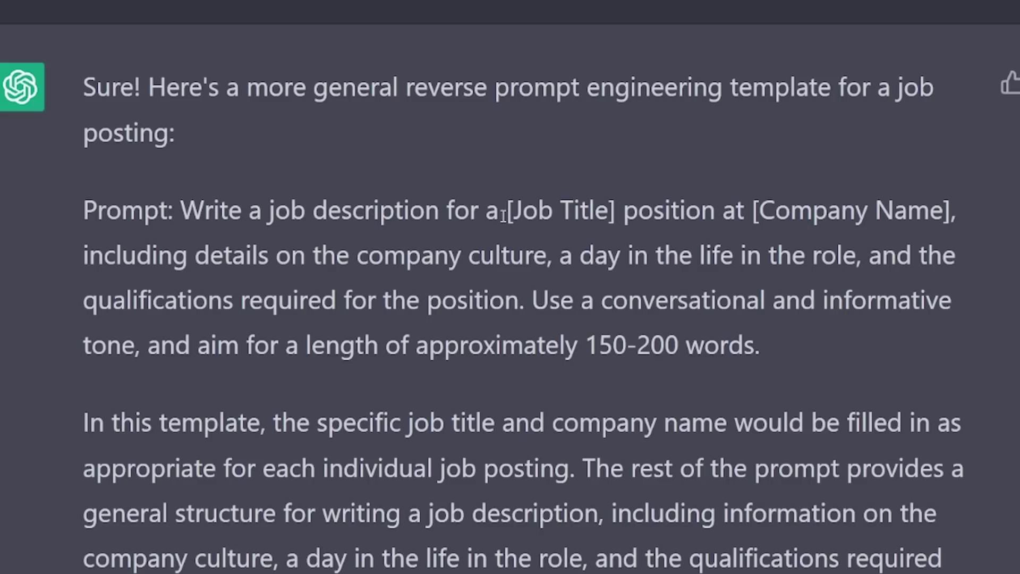
Examine the [Job Title] and [Company Name] placeholders in the generalized job posting prompt and select the whole prompt for reuse
drag(600, 209, 663, 210)
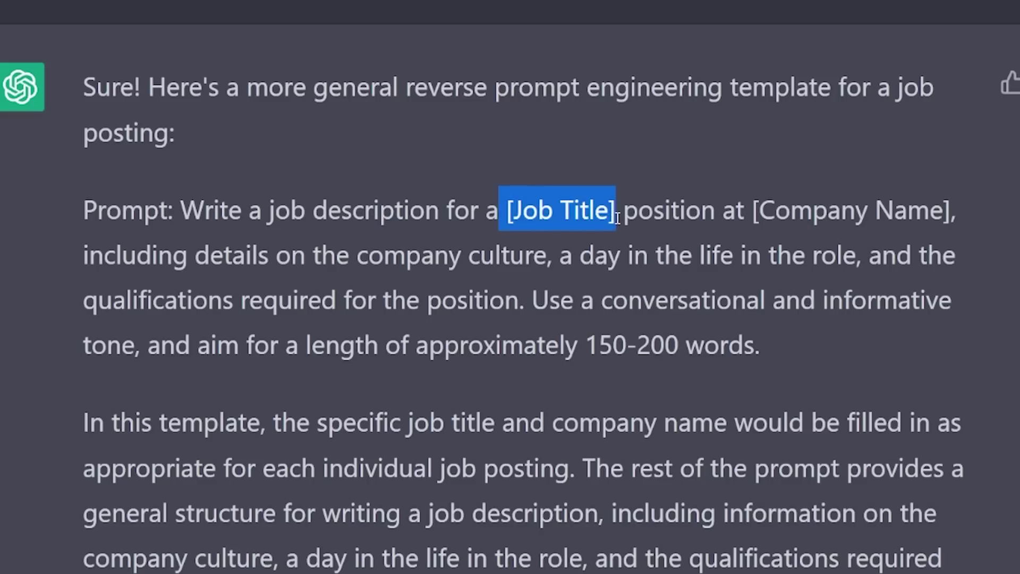
drag(750, 214, 951, 218)
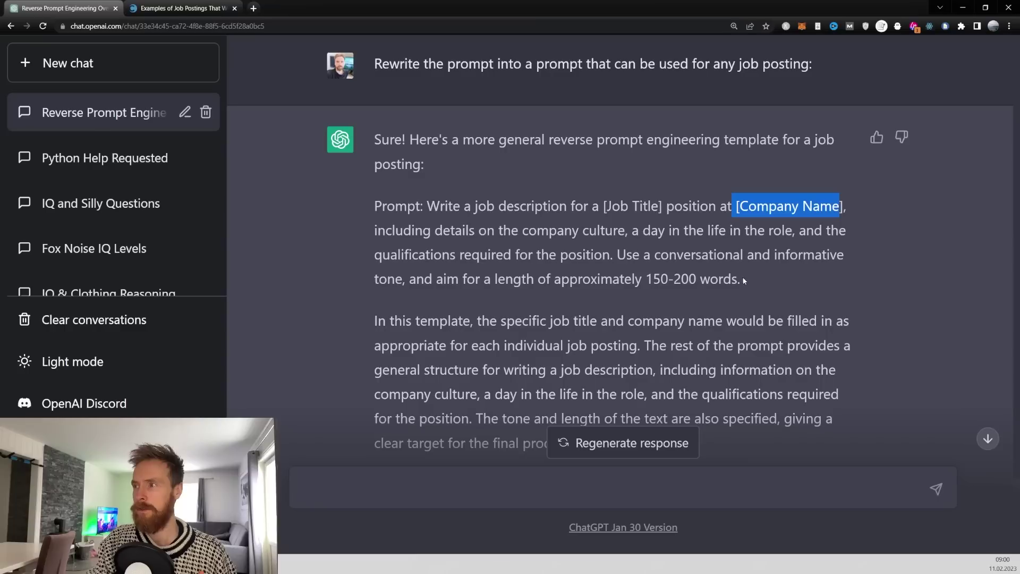
drag(738, 280, 428, 207)
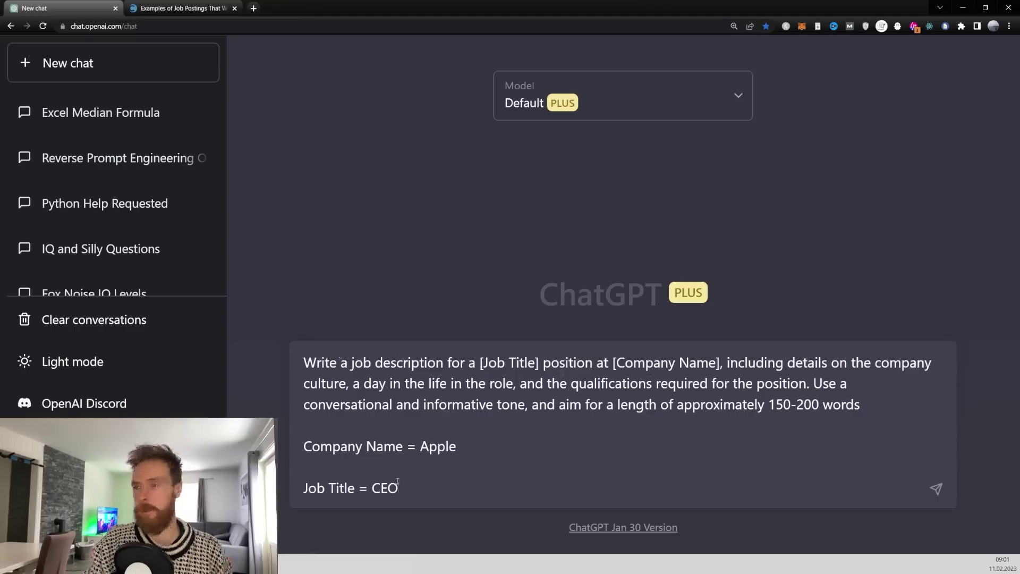
Check the variables of the job description prompt in the new chat and send it with "Company Name = Apple" and "Job Title = CEO"
drag(307, 447, 417, 446)
drag(304, 488, 372, 488)
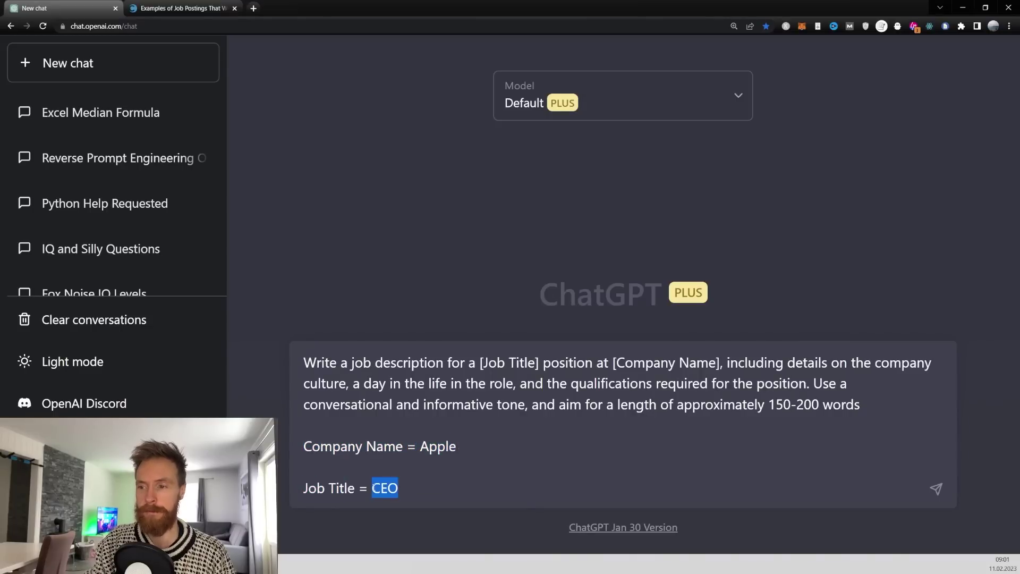
click(937, 490)
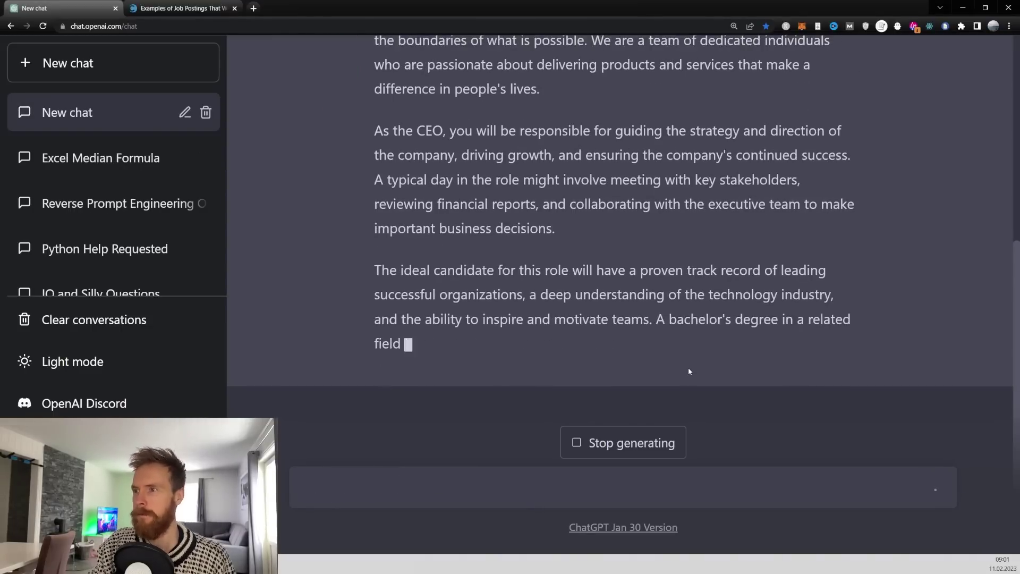
Review the submitted job prompt and the generated Apple CEO description, covering company culture, a typical day and the candidate qualifications
scroll(681, 365, up, 2)
scroll(571, 245, up, 4)
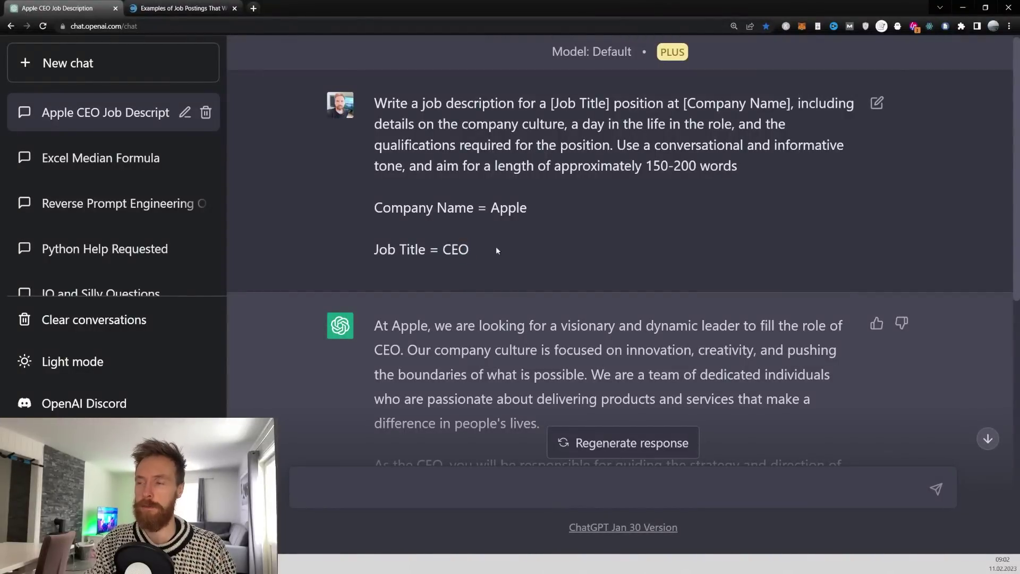
click(539, 251)
scroll(539, 251, down, 8)
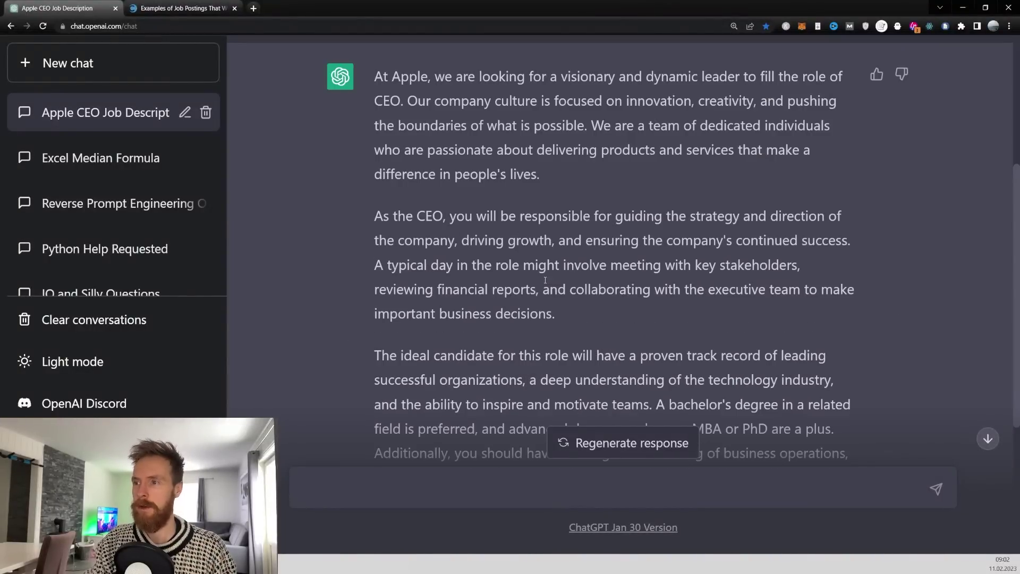
scroll(530, 237, up, 4)
scroll(530, 237, down, 4)
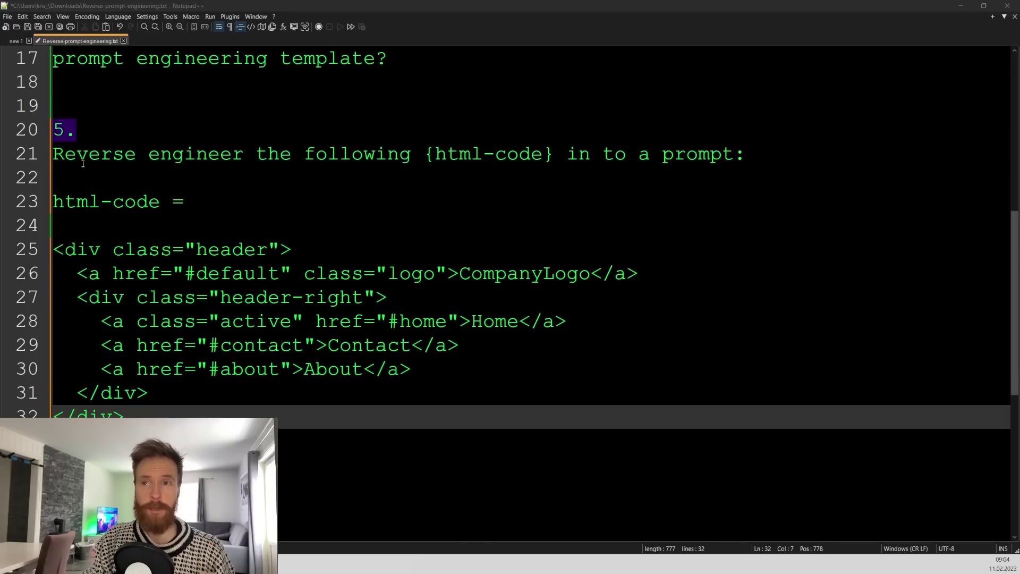
Copy the {html-code} reverse-engineering prompt with its header markup from Notepad++ and submit it in the primed ChatGPT conversation
drag(53, 154, 746, 154)
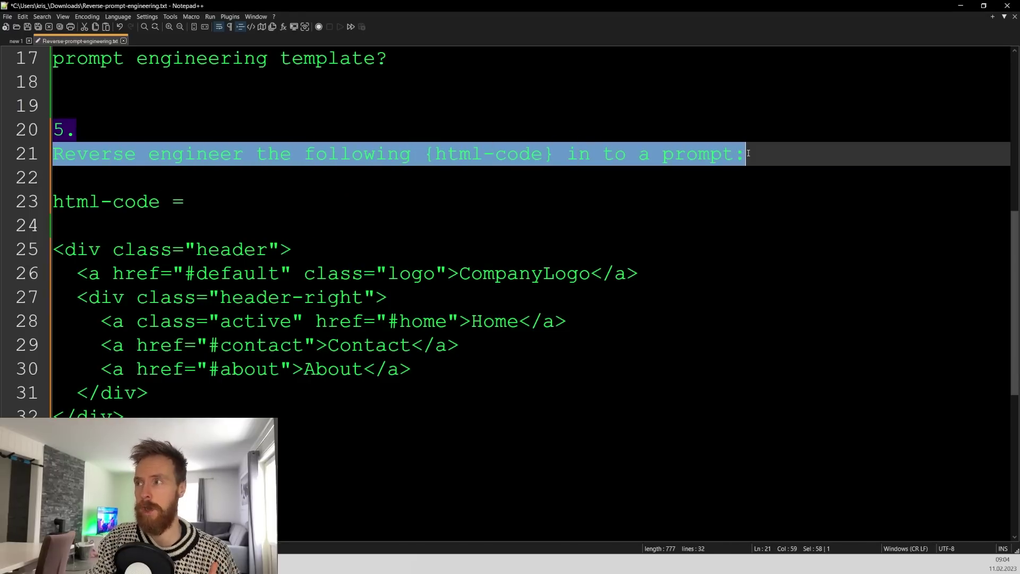
drag(191, 202, 37, 205)
drag(56, 249, 332, 411)
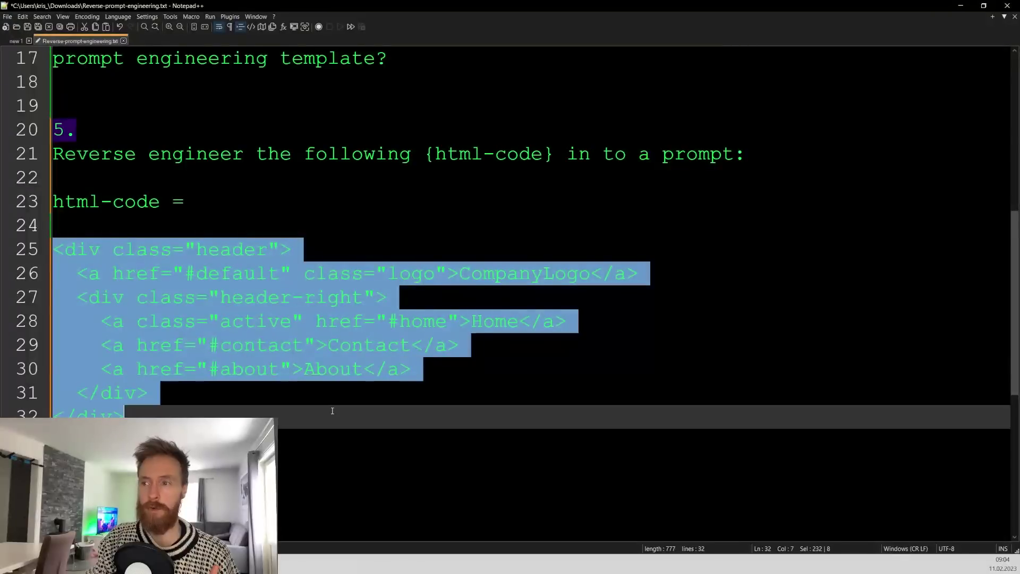
drag(159, 412, 53, 155)
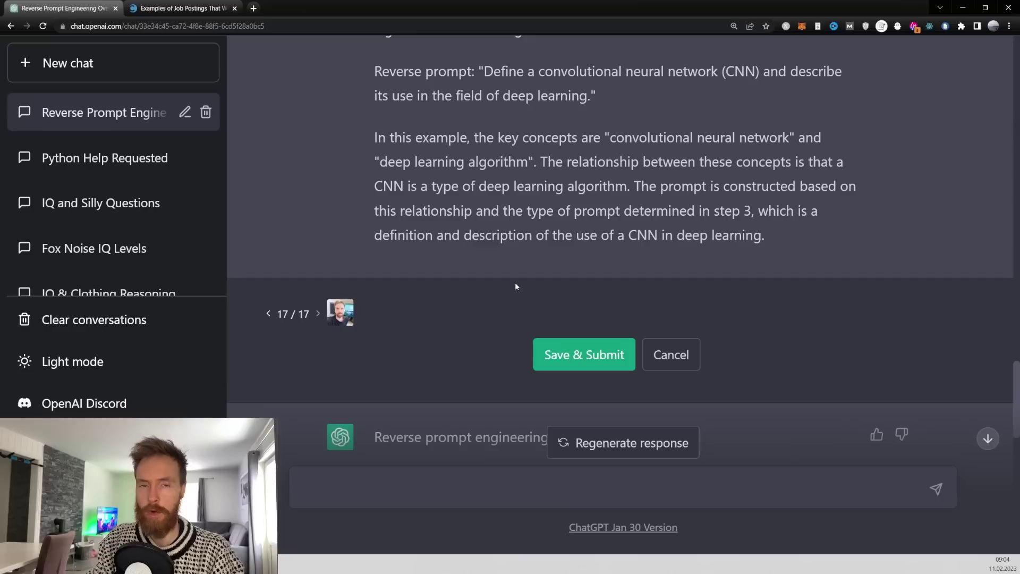
text(Reverse engineer the following {html-code} in to a prompt:  html-code =  <div class="header">   <a href="#default" class="logo">CompanyLogo</a>   <div class="header-right">     <a class="active" href="#home">Home</a>     <a href="#contact">Contact</a>     <a href="#about">About</a>   </div> </div>)
click(584, 349)
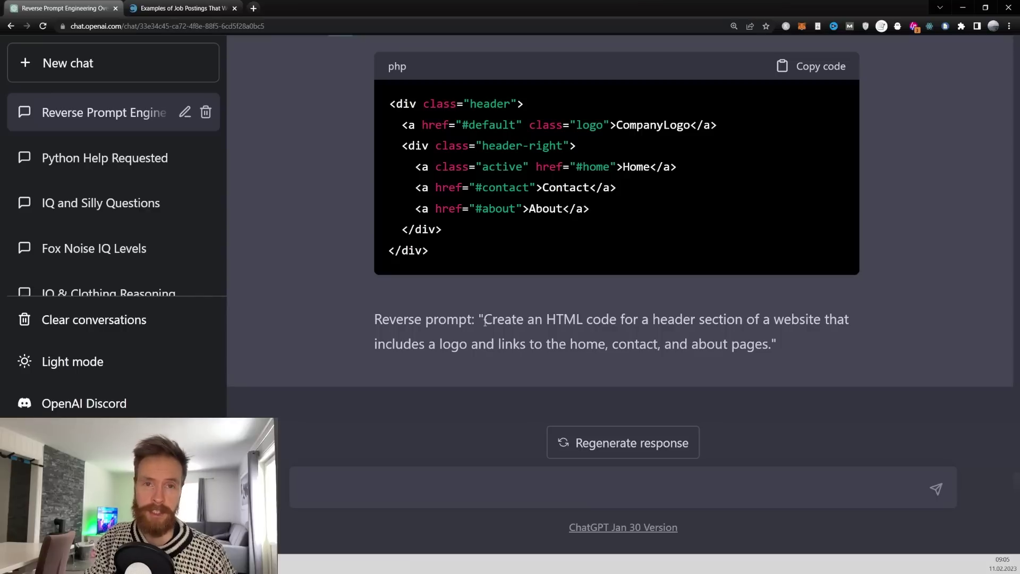
Read the reverse prompt generated for the HTML header code, from its opening words through the last listed page
drag(502, 319, 776, 325)
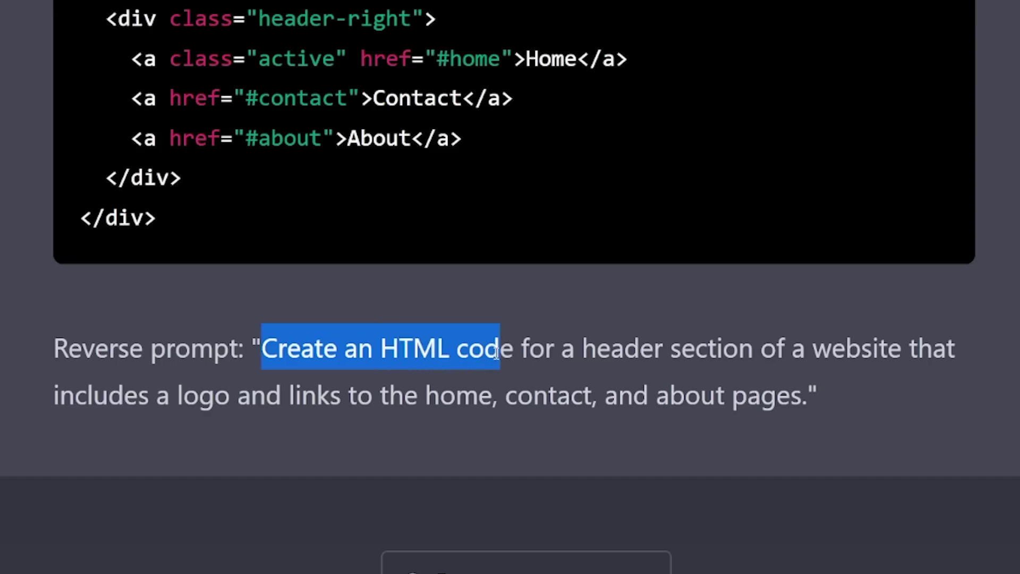
drag(818, 360, 804, 400)
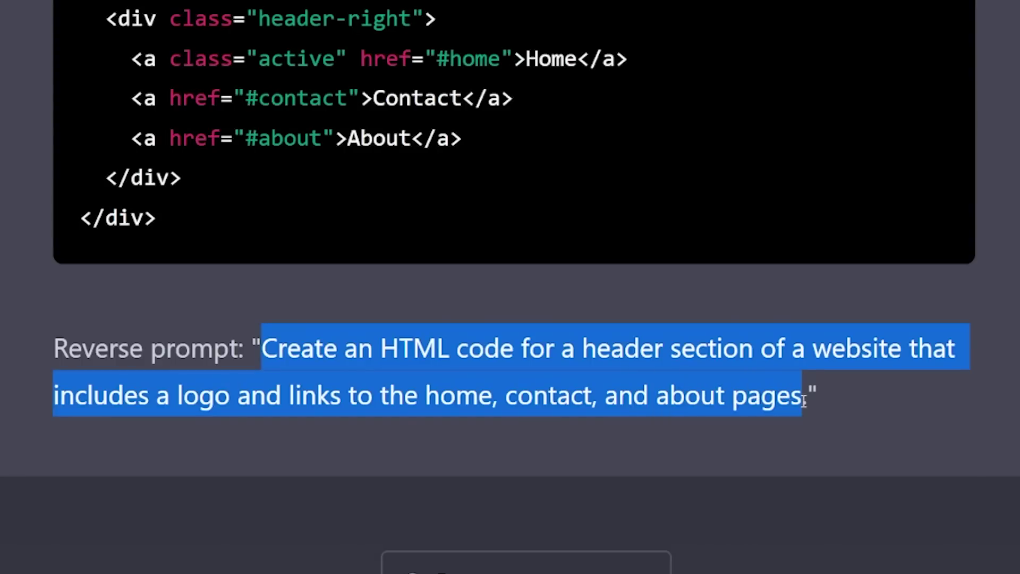
click(819, 400)
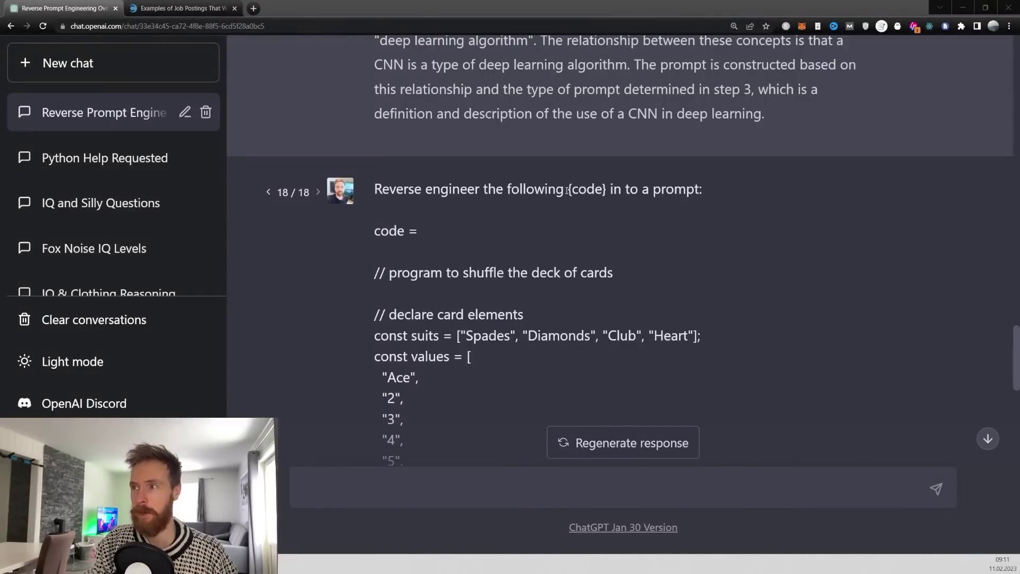
Check the {code} reverse-engineering prompt containing the JavaScript card-shuffling program and submit it
drag(566, 189, 599, 187)
drag(405, 230, 373, 231)
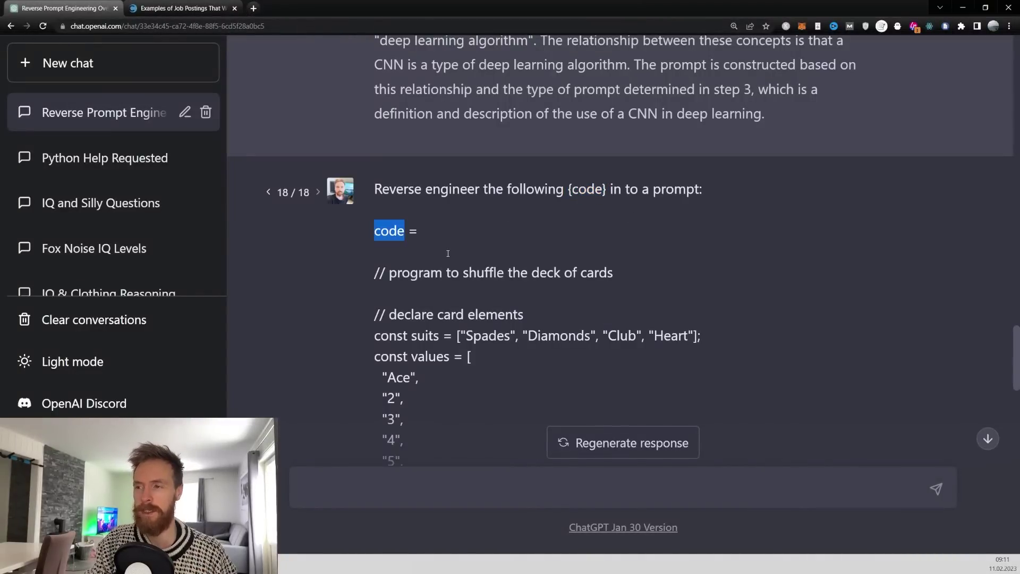
drag(472, 239, 620, 272)
scroll(510, 272, down, 10)
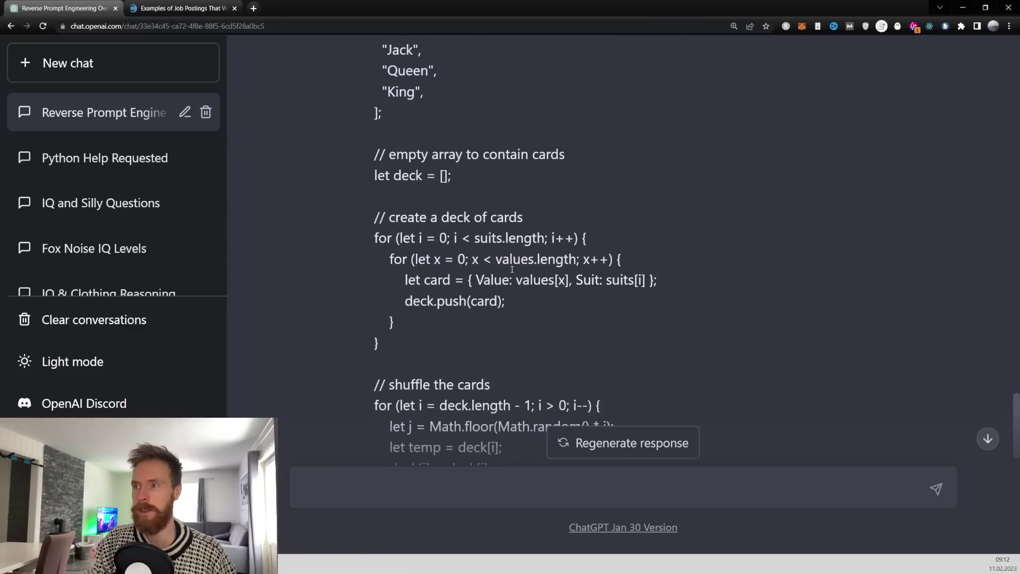
scroll(511, 269, down, 4)
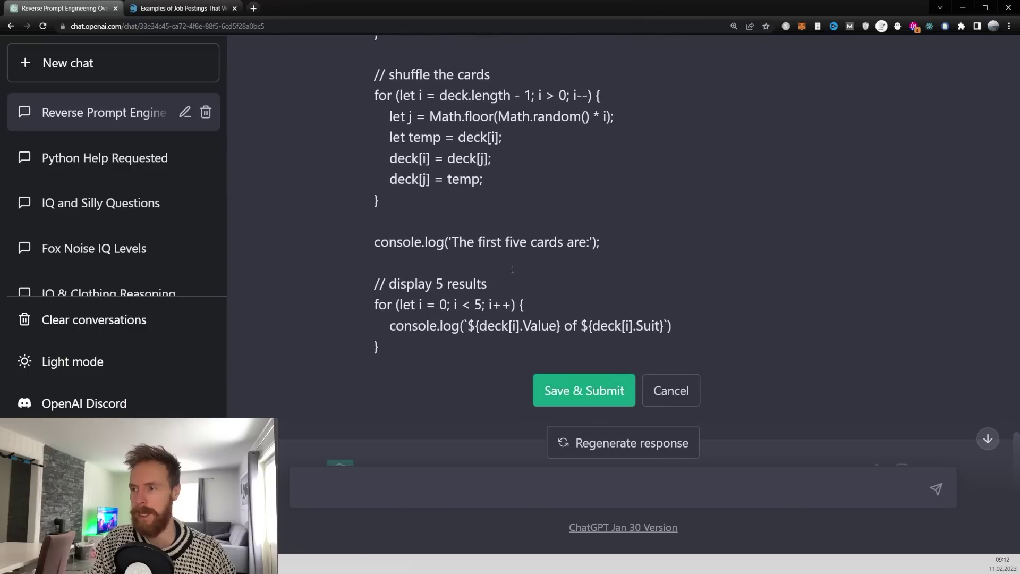
click(563, 390)
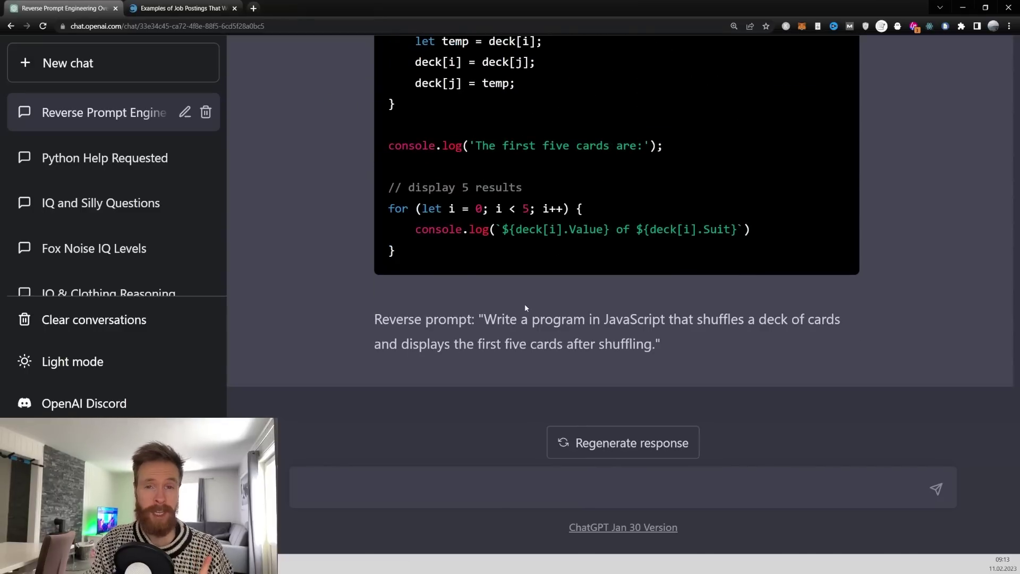
Send the reverse prompt "Write a program in JavaScript that shuffles a deck of cards and displays the first five cards after shuffling" in a new chat
drag(517, 320, 485, 320)
click(645, 344)
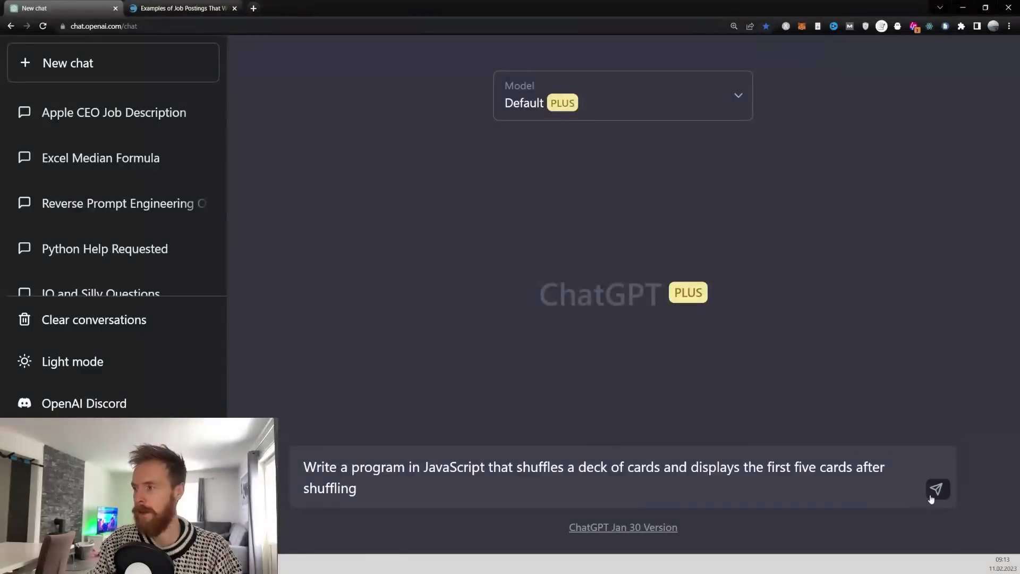
click(935, 494)
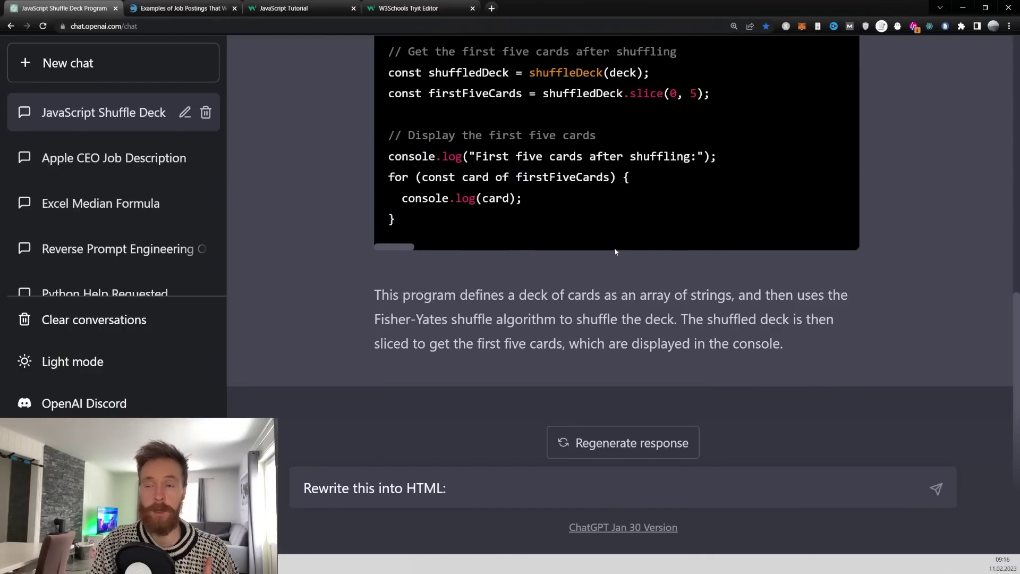
Look through the generated JavaScript shuffle program and send the follow-up "Rewrite this into HTML:"
scroll(614, 248, up, 10)
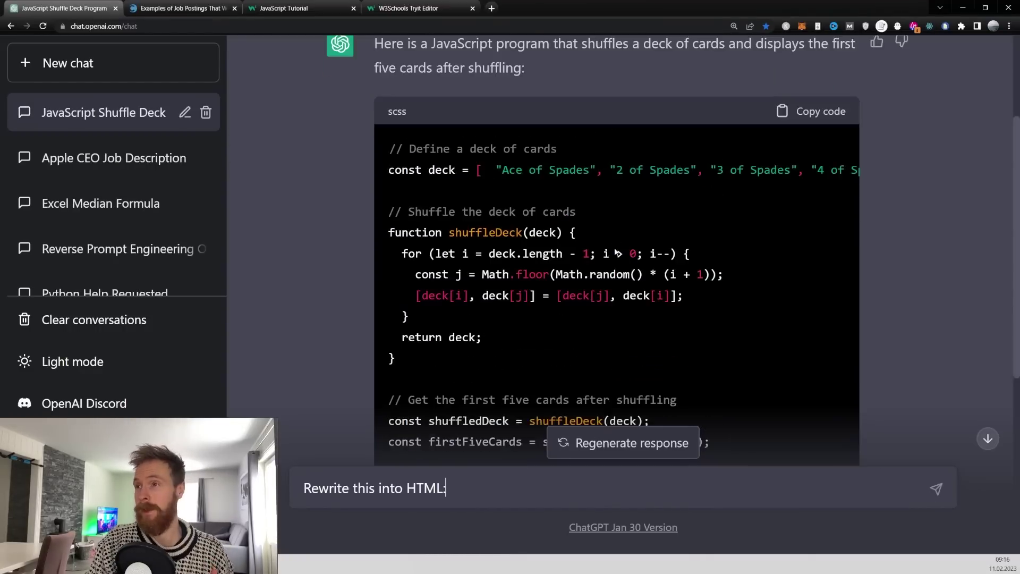
scroll(614, 247, down, 7)
scroll(580, 230, down, 3)
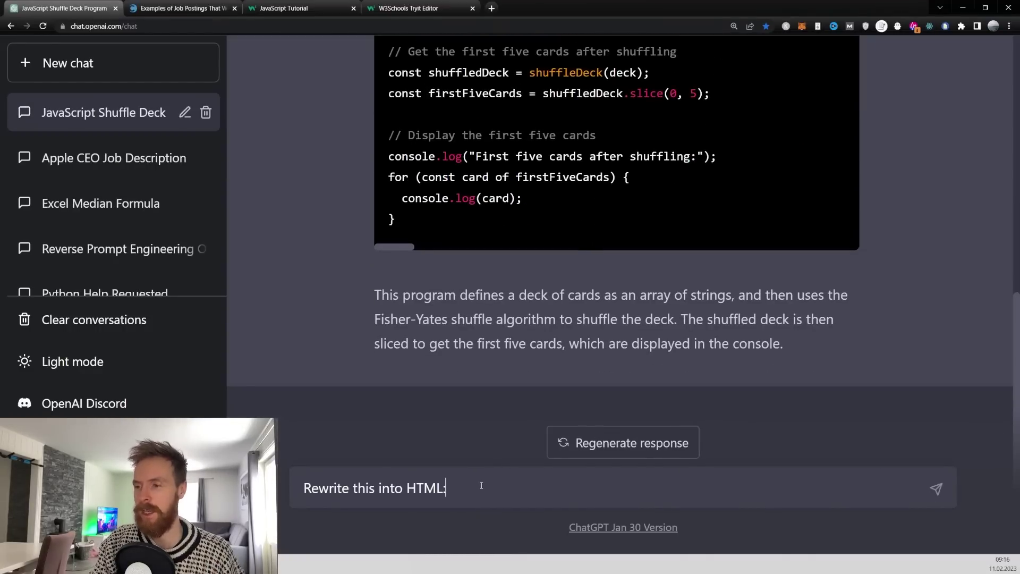
click(936, 490)
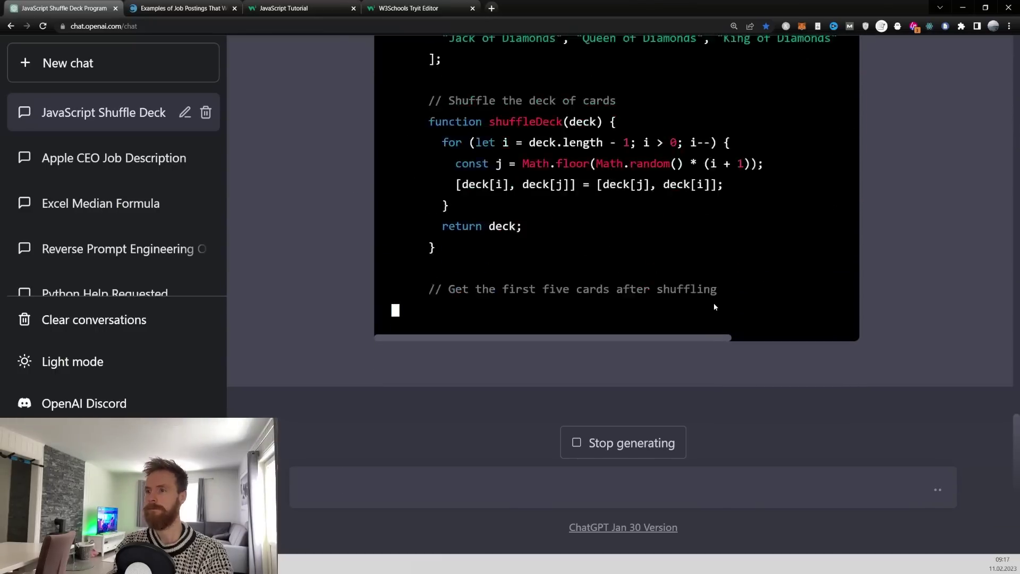
Copy the generated HTML version of the shuffle program, paste it into the W3Schools Tryit Editor and run it
scroll(709, 295, up, 8)
scroll(709, 294, down, 10)
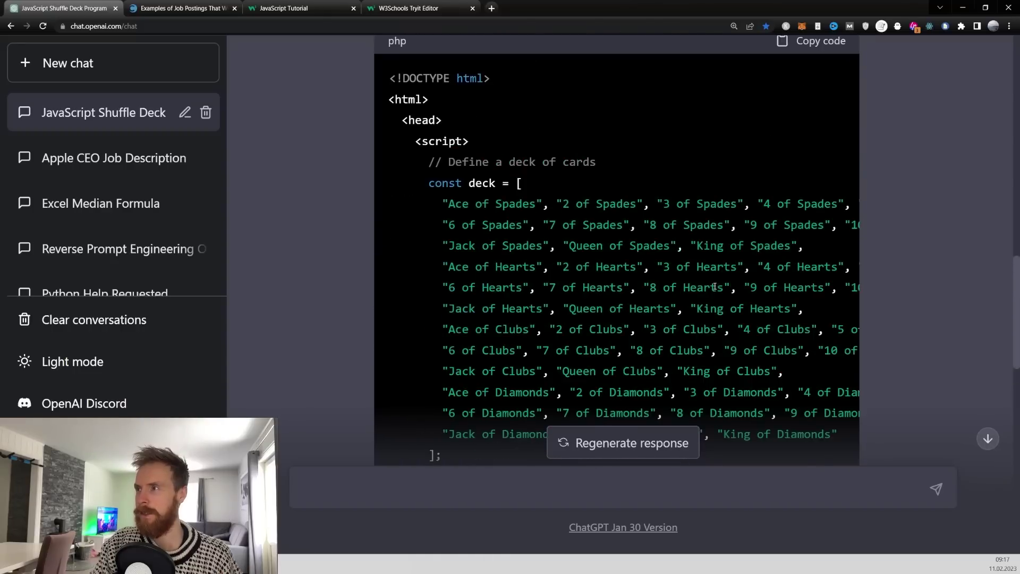
scroll(787, 241, up, 3)
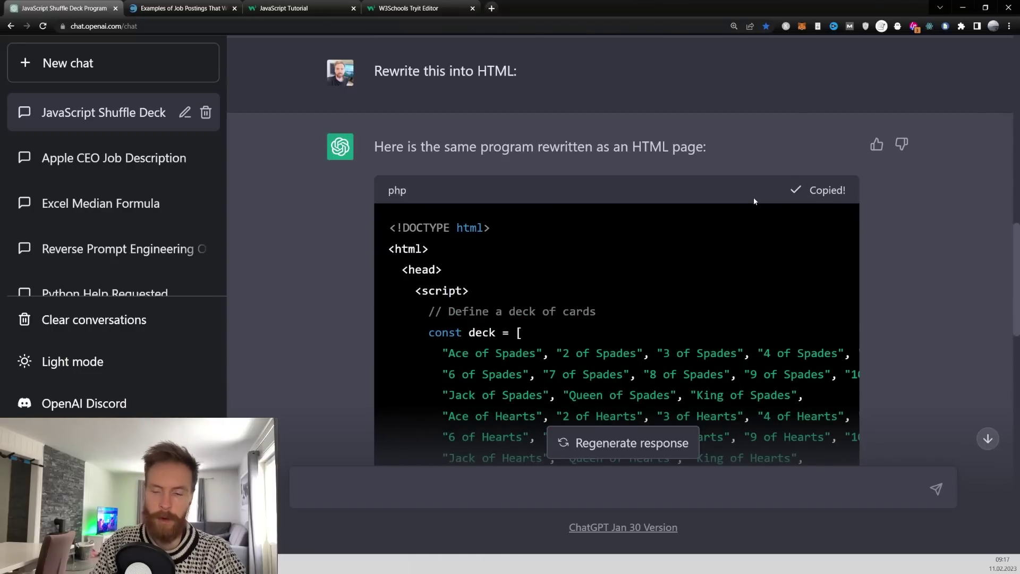
key(ctrl+4)
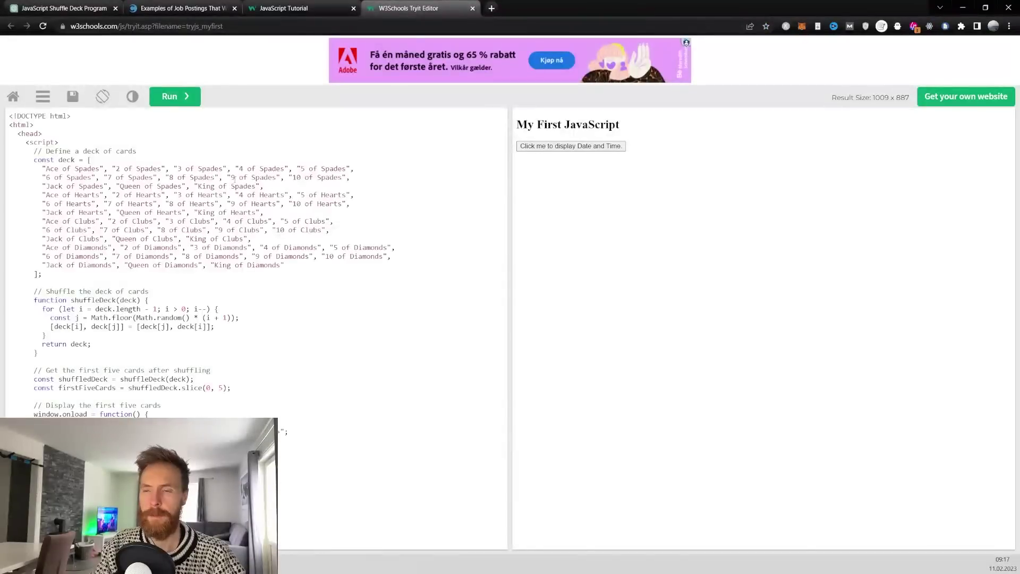
click(168, 100)
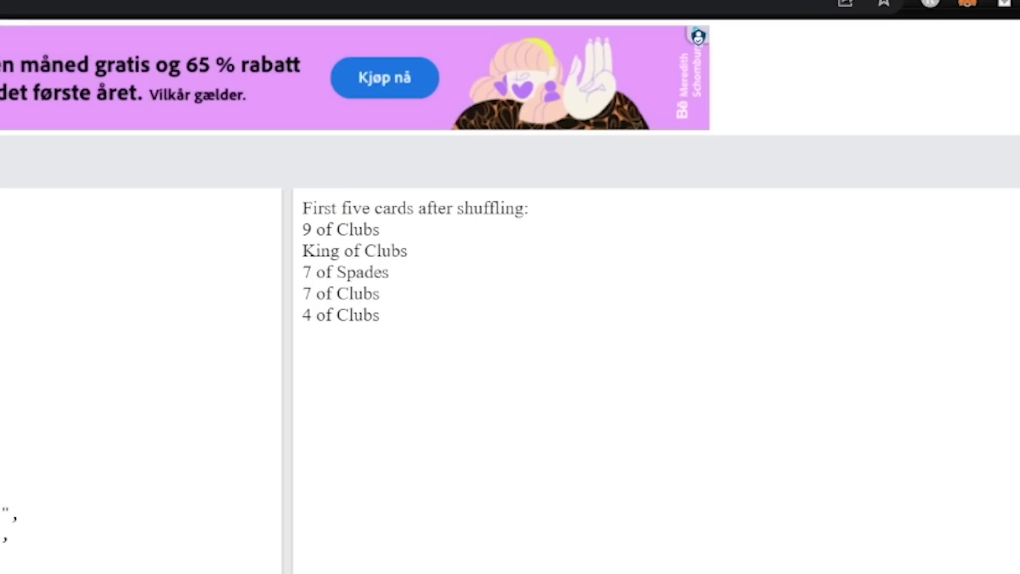
Read the heading and cards in the program's output, and run the shuffle program two more times
drag(312, 214, 532, 210)
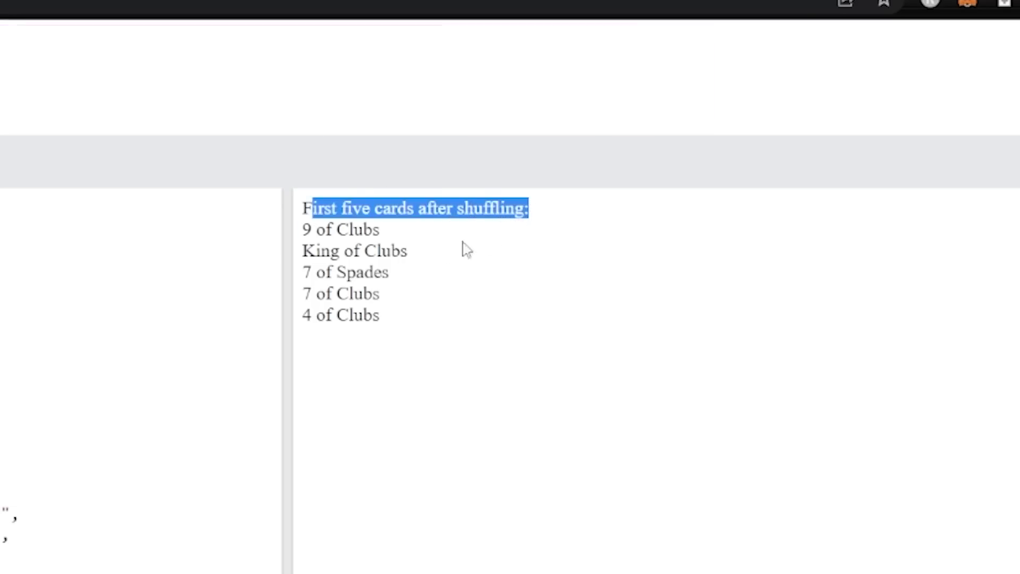
drag(388, 237, 292, 242)
drag(413, 255, 287, 248)
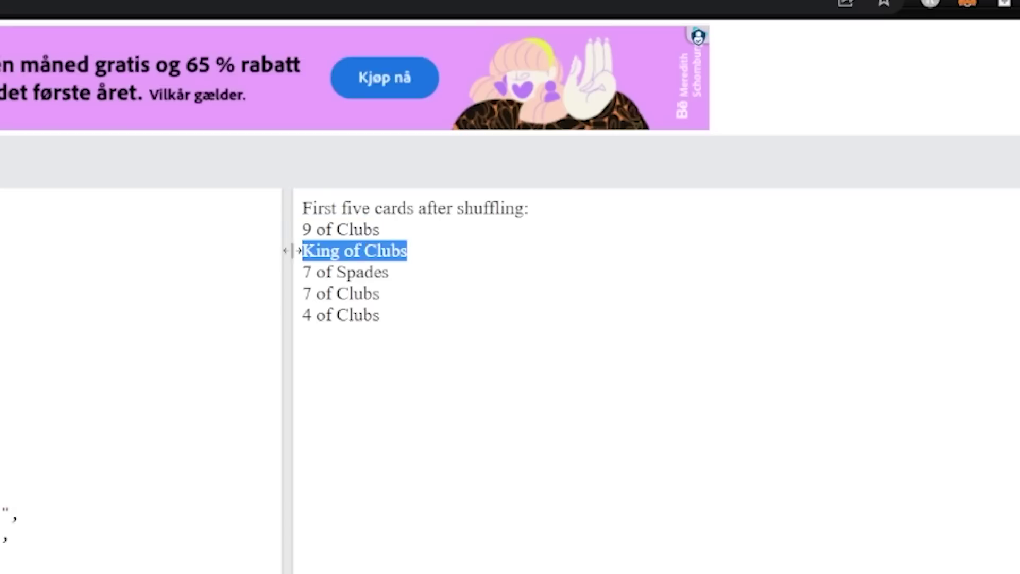
drag(405, 281, 283, 272)
click(424, 326)
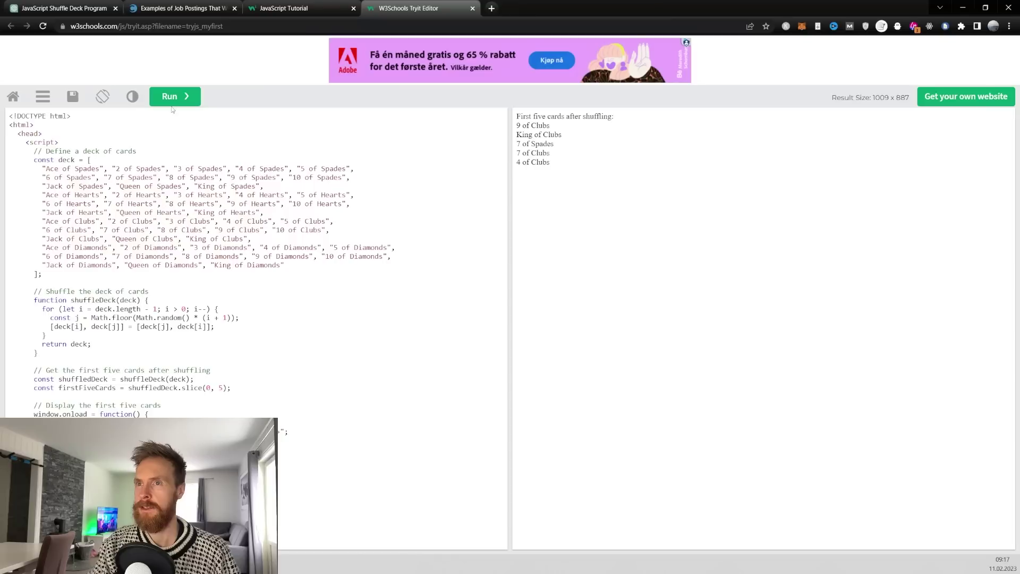
click(170, 99)
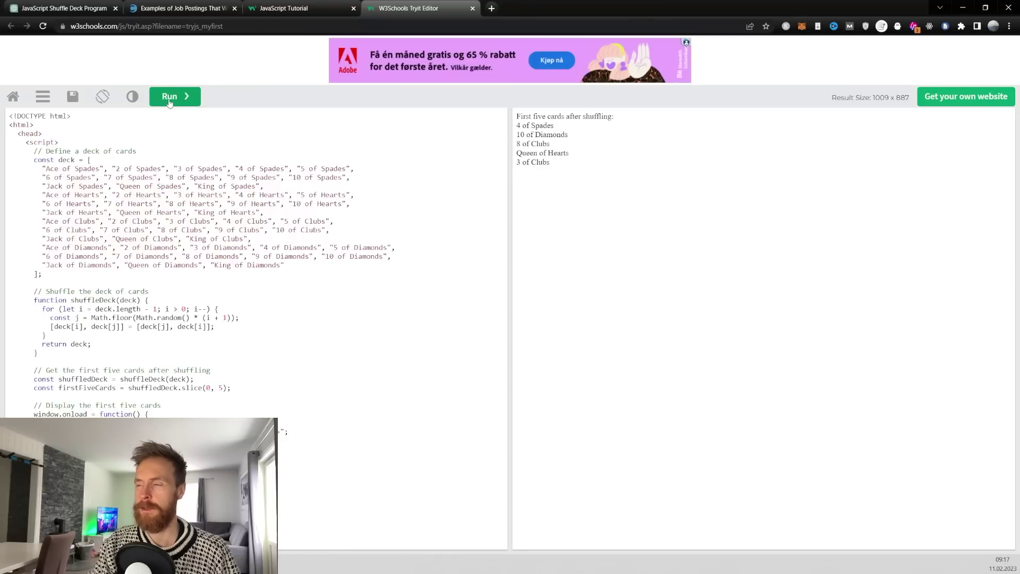
click(170, 98)
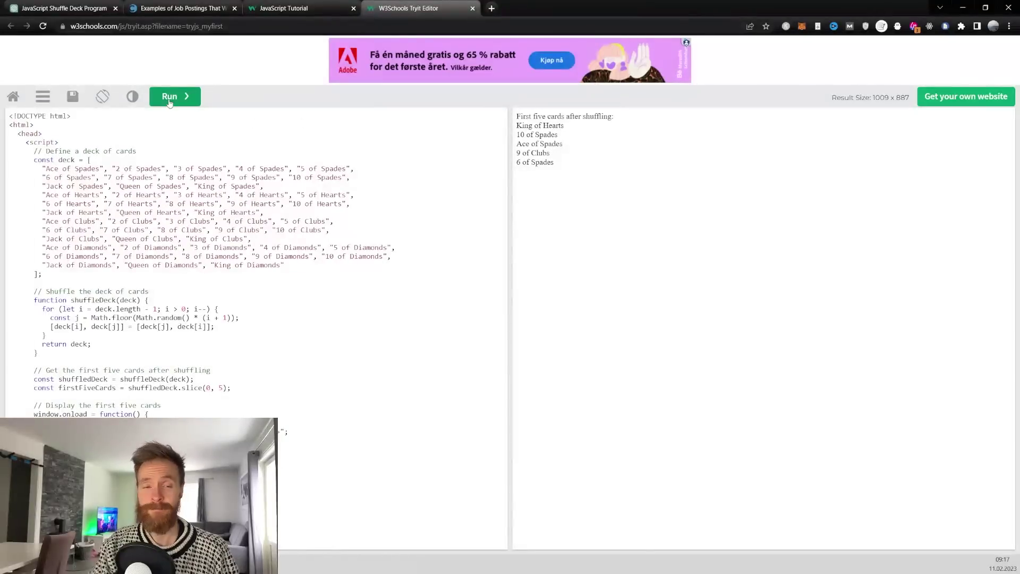